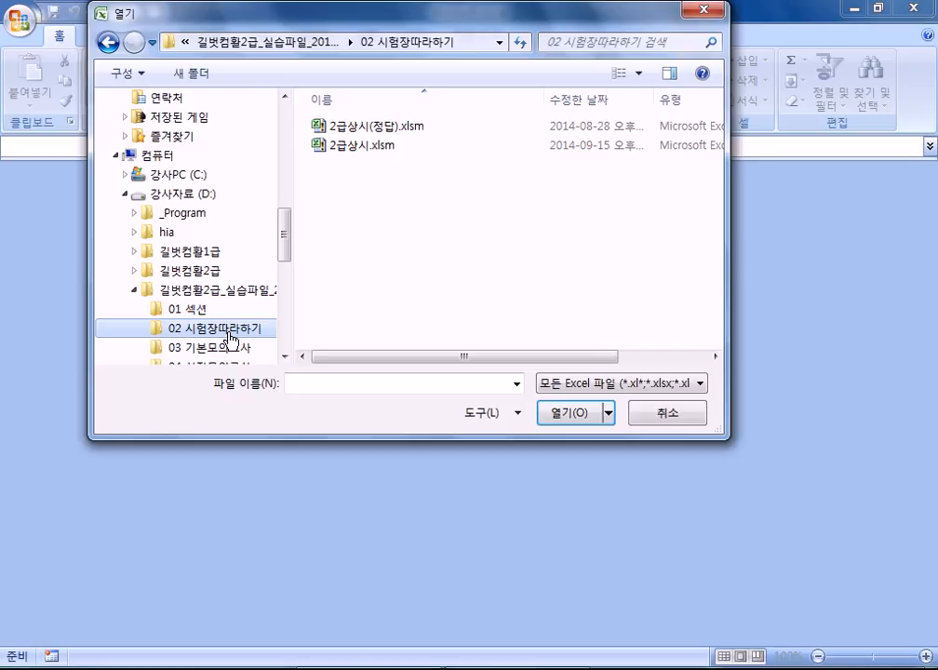
Step: Open the workbook 2급상시.xlsm from the 02 시험장따라하기 folder
double_click(343, 149)
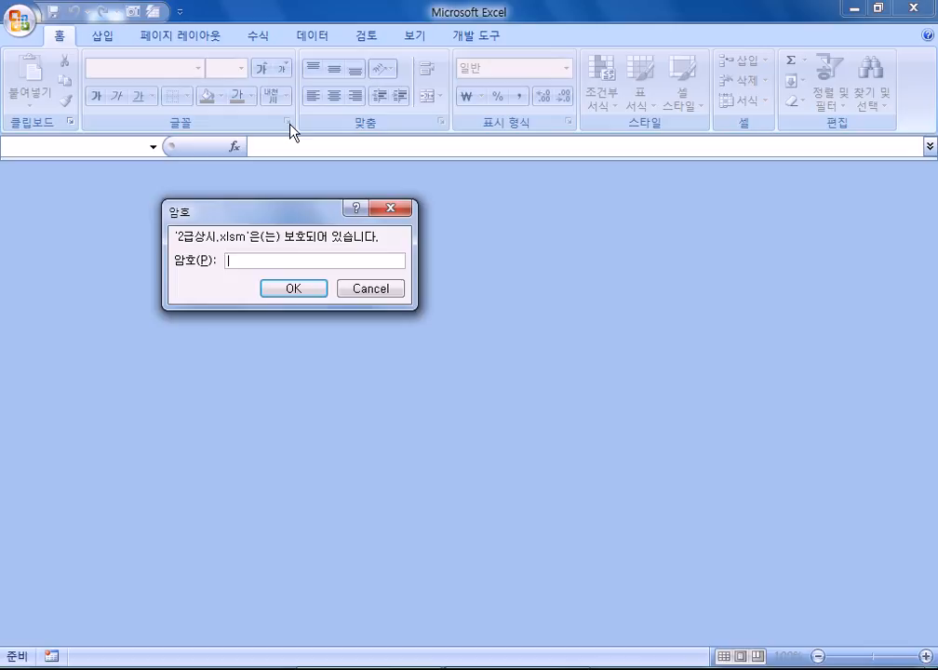
Step: Enter the workbook password to unlock 2급상시.xlsm
type("******")
key("Return")
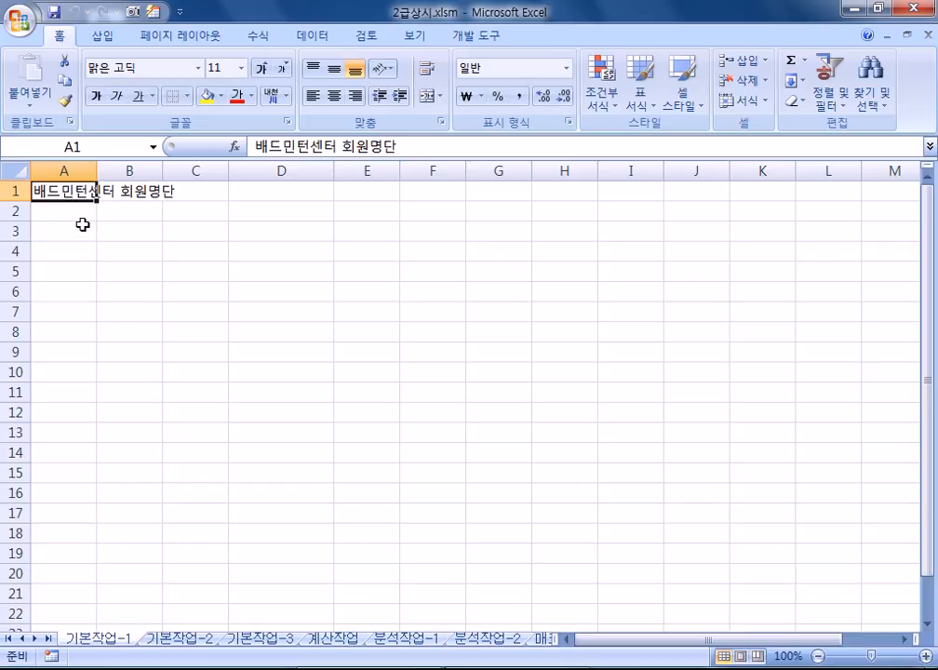
left_click(22, 26)
left_click(54, 102)
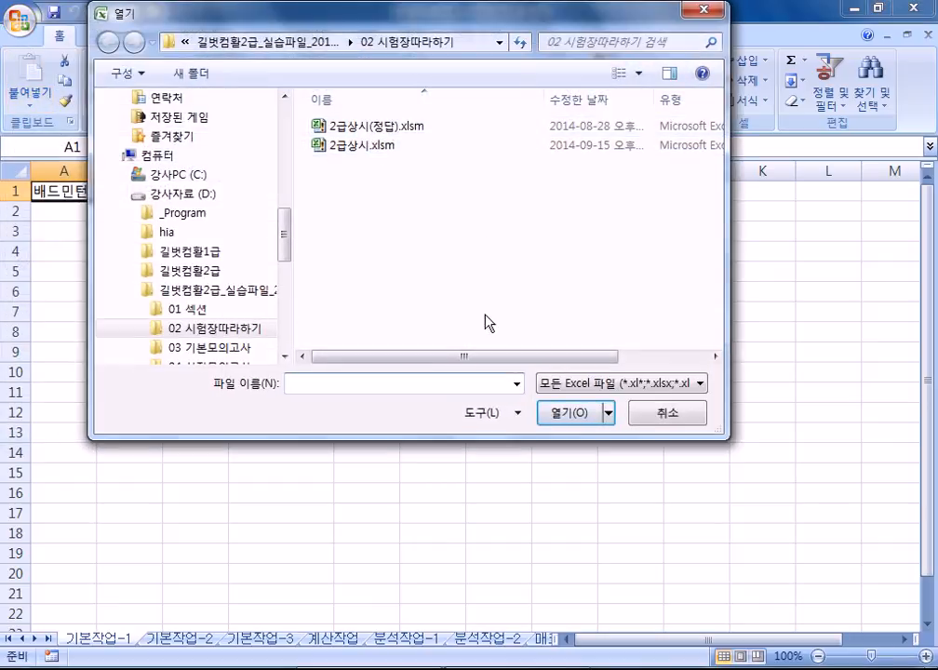
left_click(558, 383)
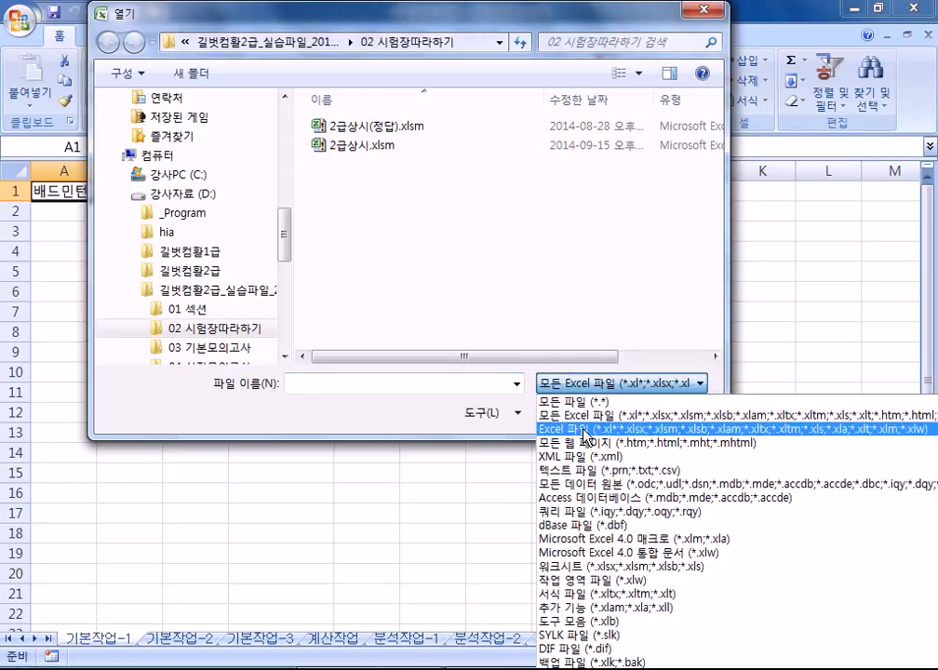
left_click(572, 471)
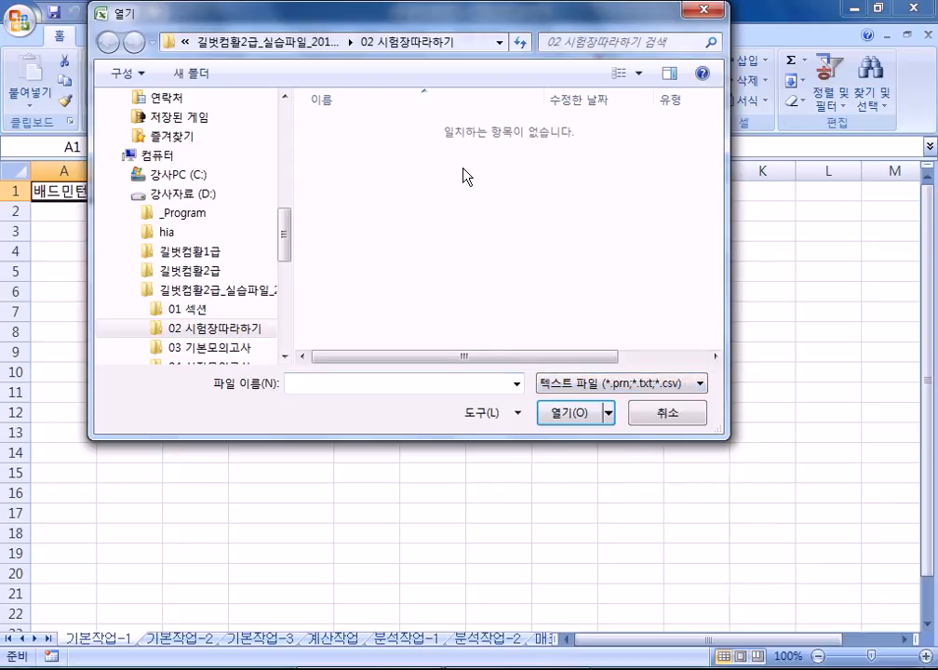
left_click(183, 177)
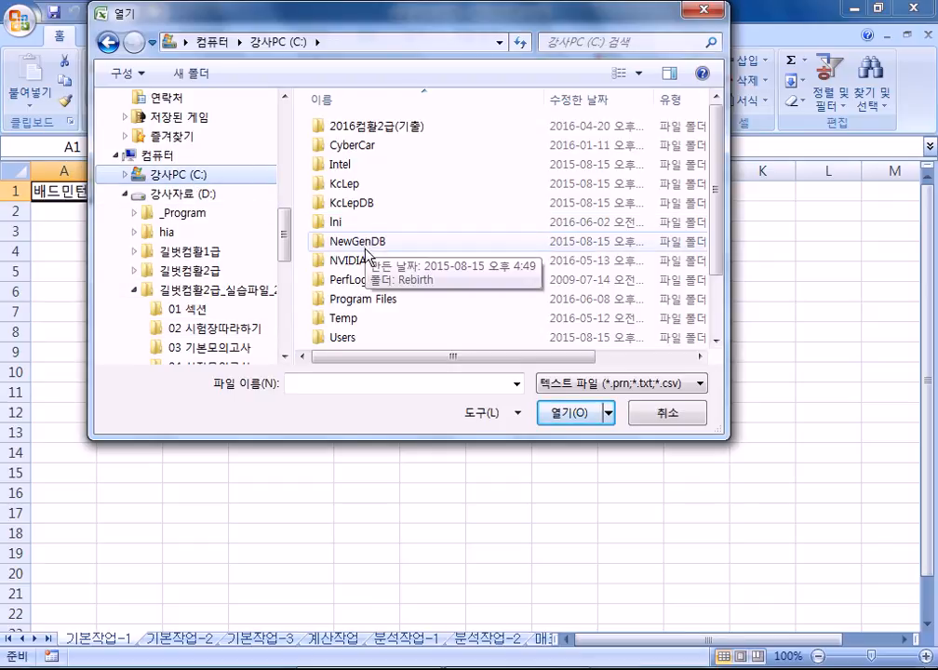
left_click(359, 320)
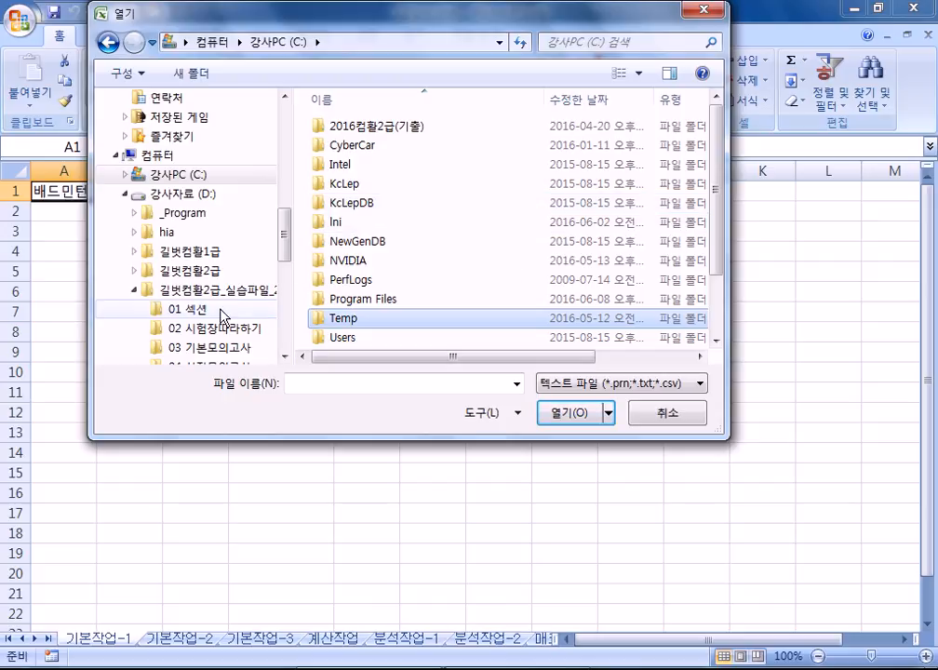
left_click(182, 309)
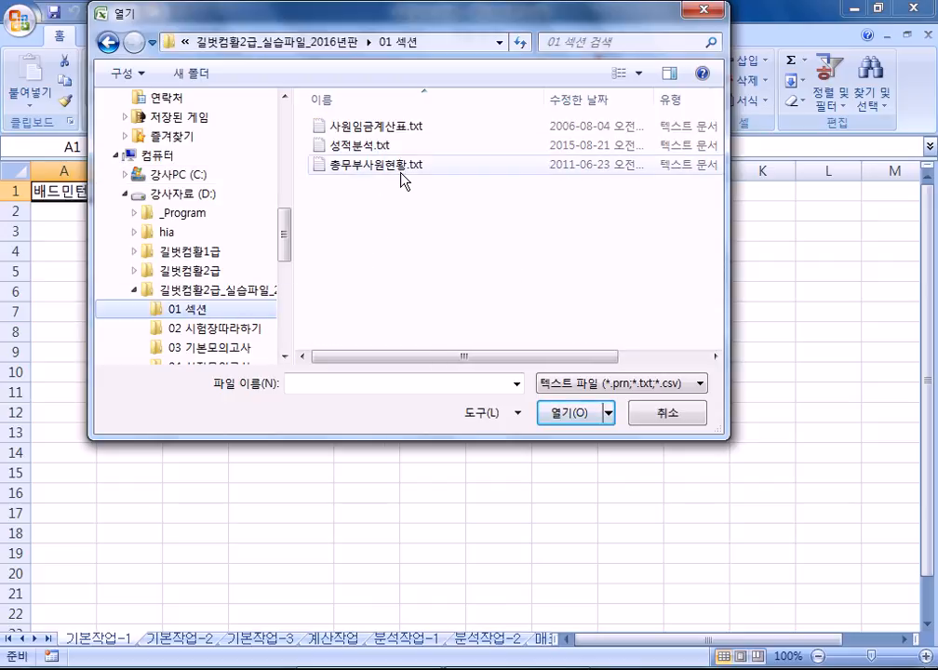
left_click(398, 176)
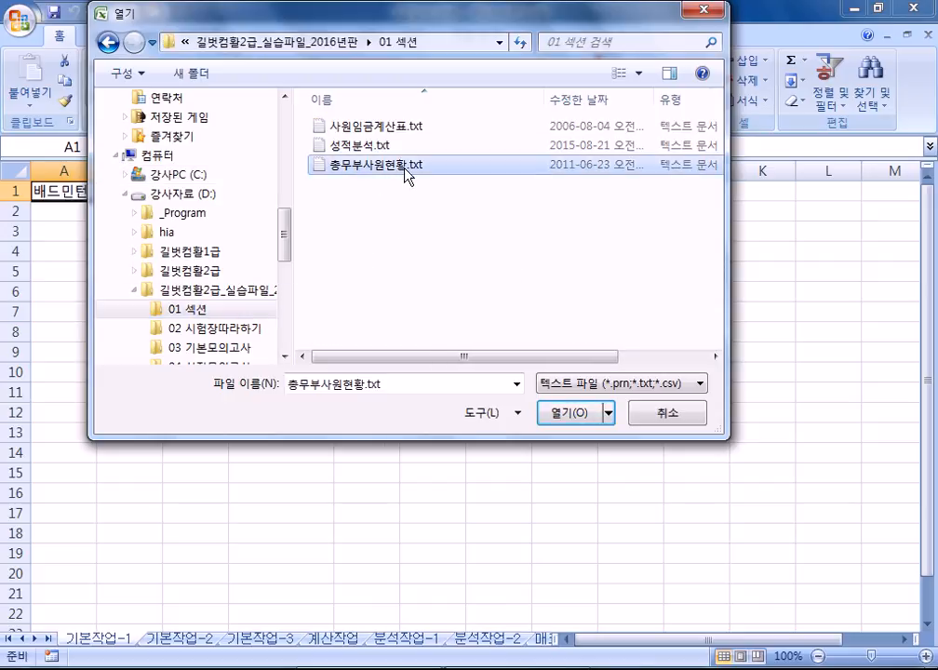
left_click(640, 413)
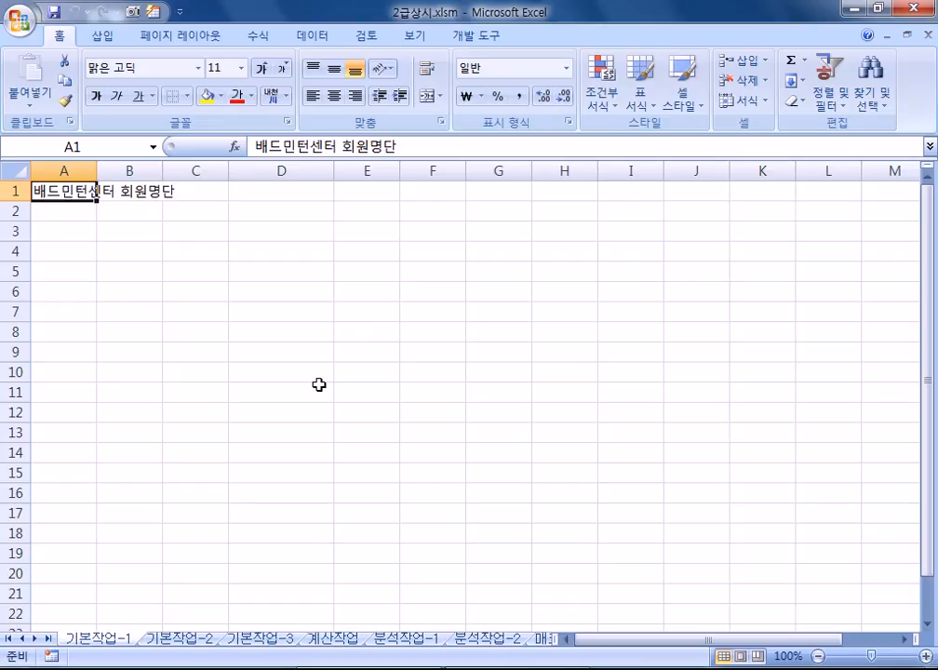
Step: Select the empty data-entry range A3:F11 on the 기본작업-1 sheet
left_click(47, 233)
left_click_drag(46, 233, 430, 390)
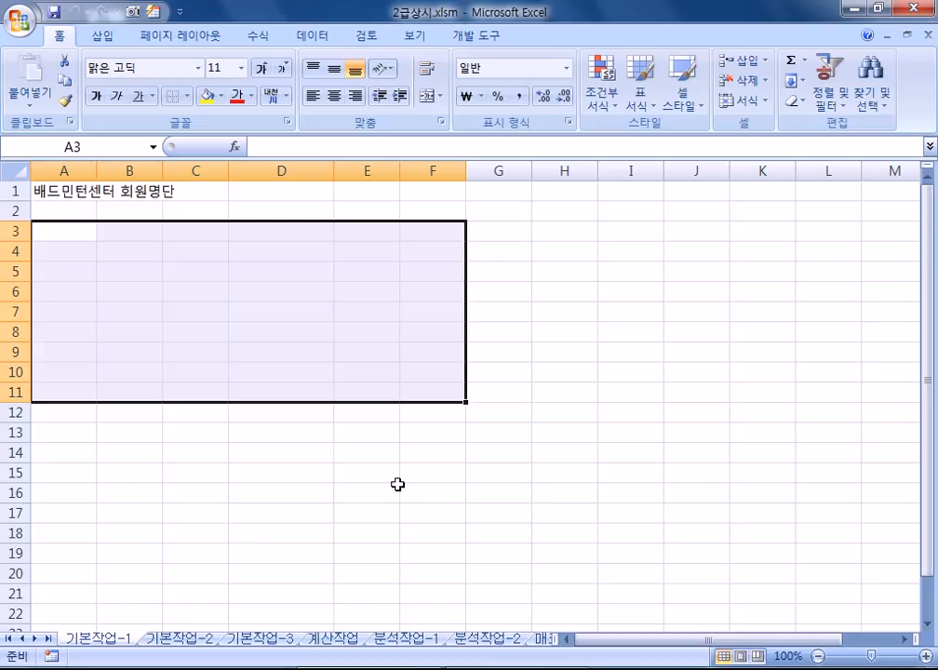
Step: Enter the header 성명 in A3 and the first four member names in A4:A7
left_click(49, 233)
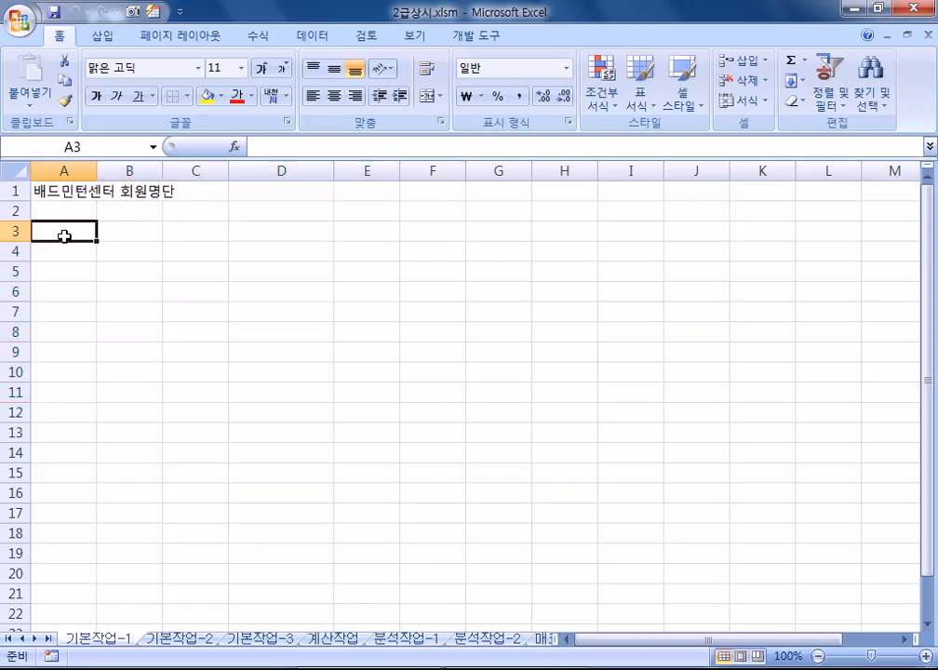
type("ㅅ성명")
key("Return")
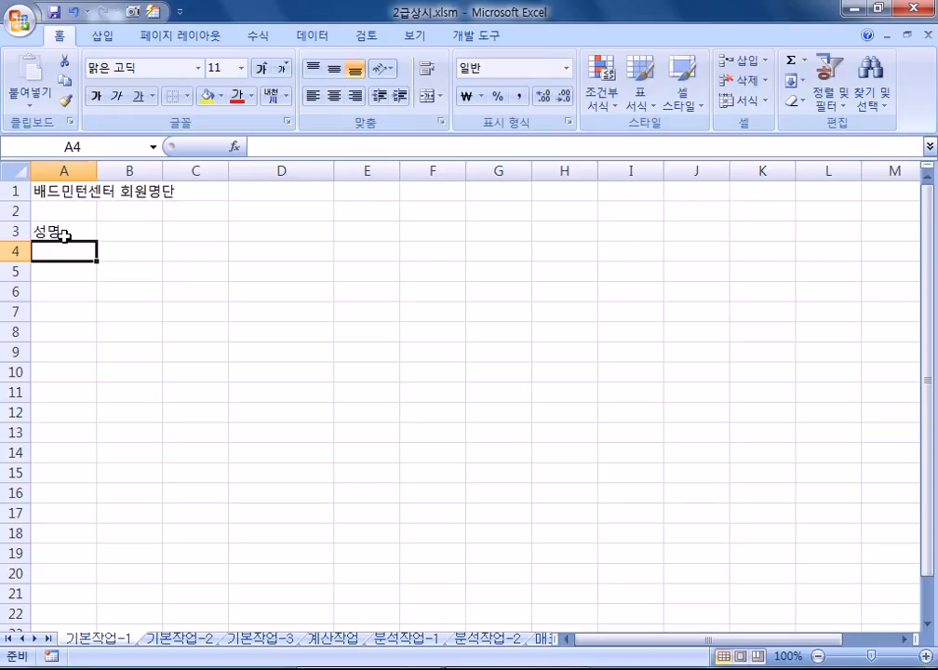
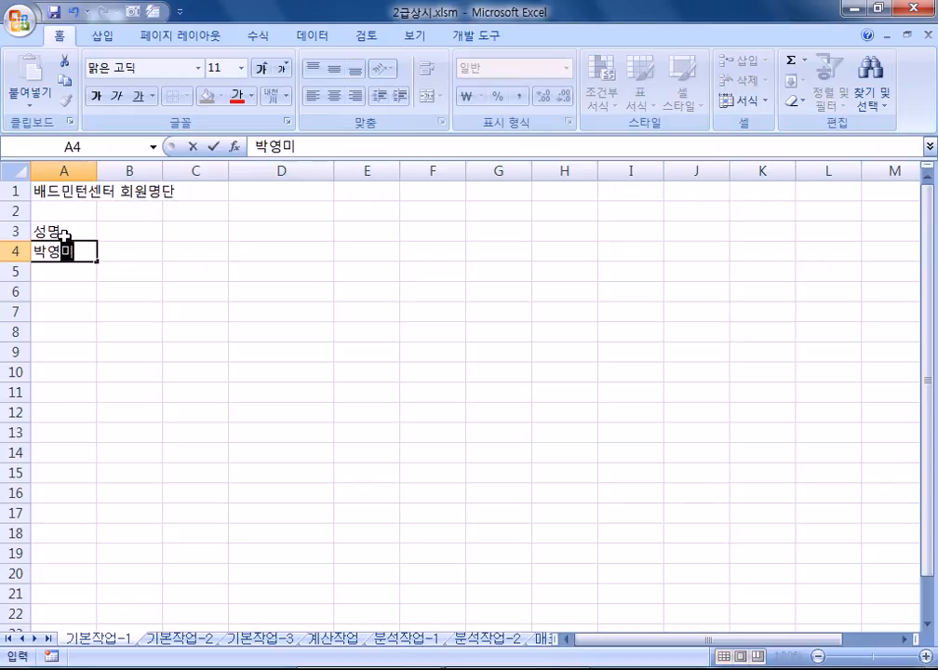
key("Return")
key("Return")
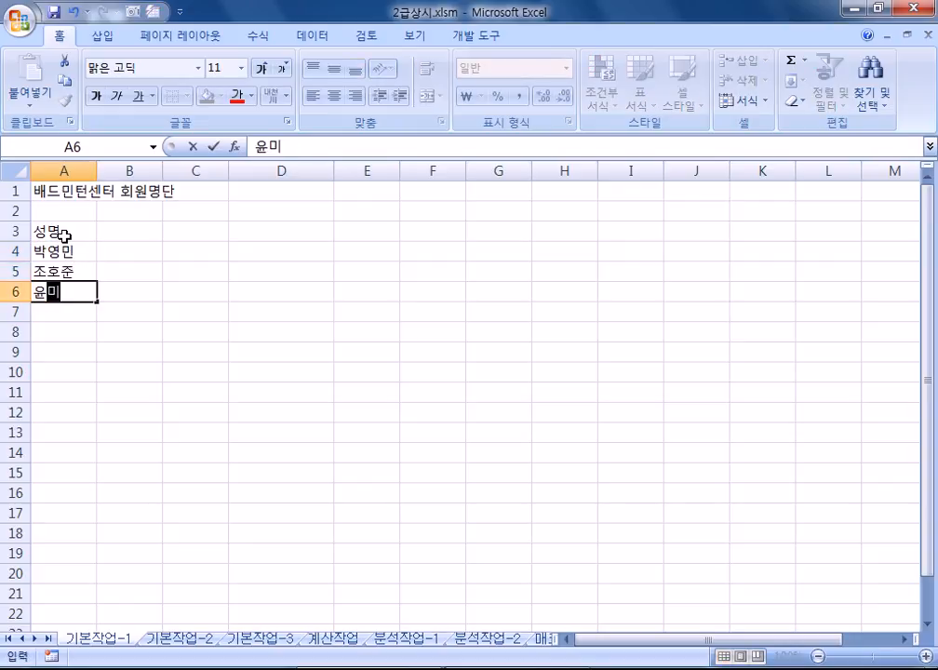
key("Return")
key("Return")
Step: Enter the fifth member name in A8, fixing typos, then check the A3:A8 list
type("미")
type("ㄴ나요 ㅕ")
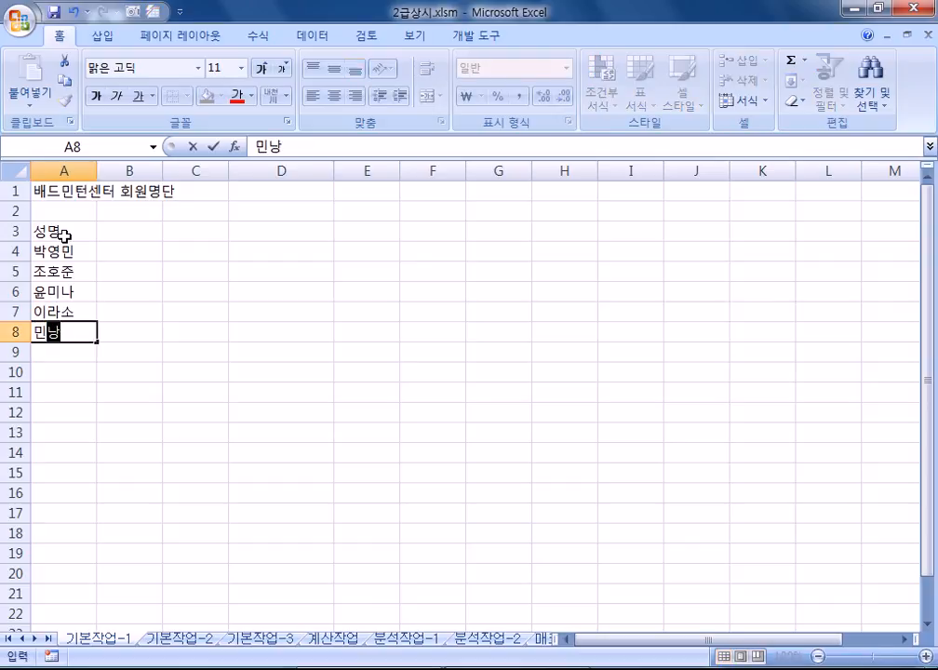
key("BackSpace")
key("BackSpace")
type("여ㅑㅇ")
key("BackSpace")
key("BackSpace")
key("BackSpace")
type("영")
key("Return")
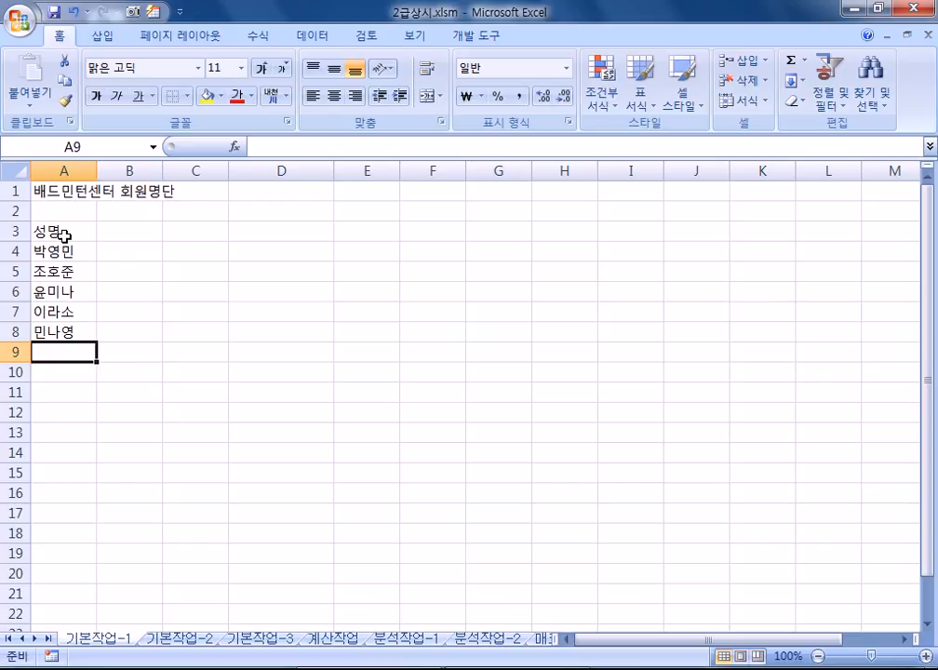
left_click_drag(63, 232, 43, 337)
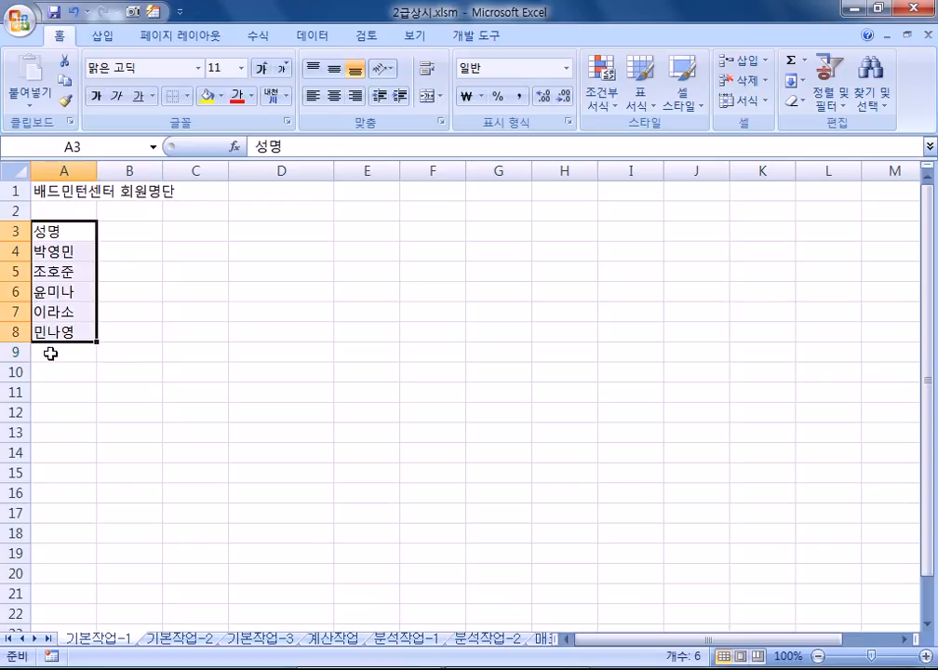
left_click(51, 354)
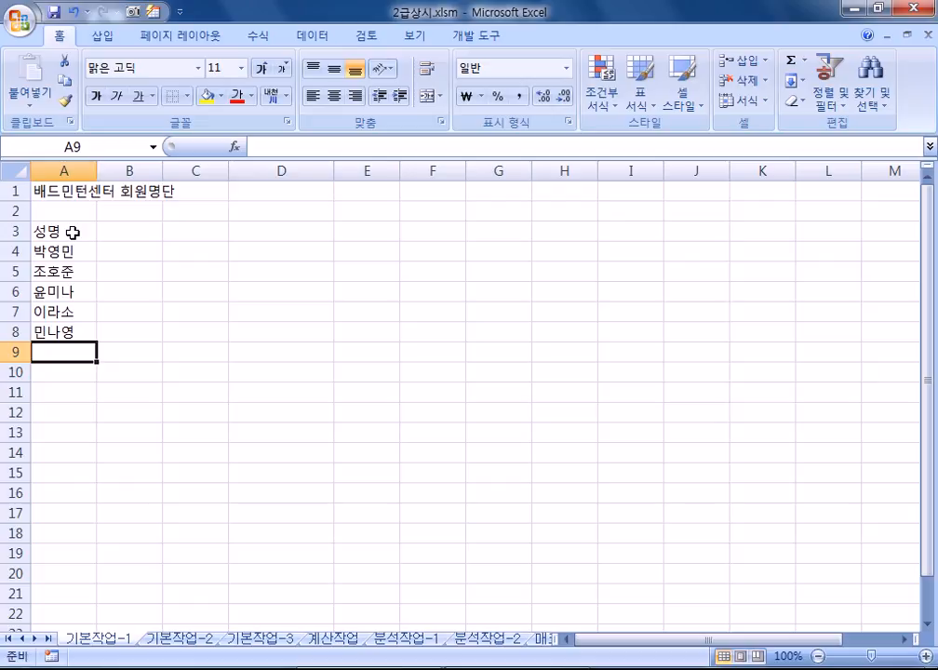
Step: Look through the 기본작업-2 to 매크로작업 sheets, ending on the 차트작업 sheet
left_click(155, 648)
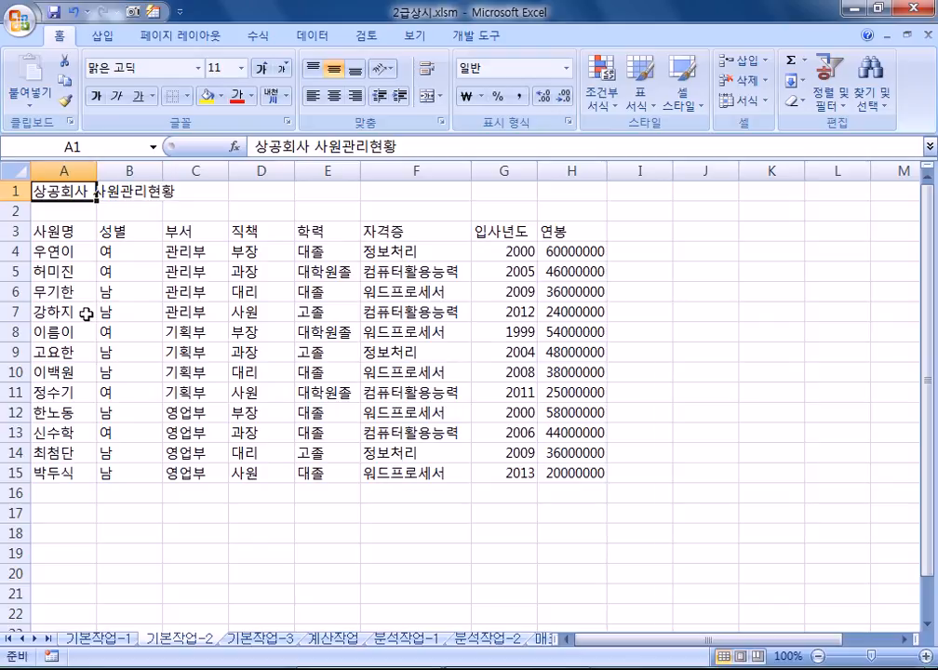
left_click(271, 640)
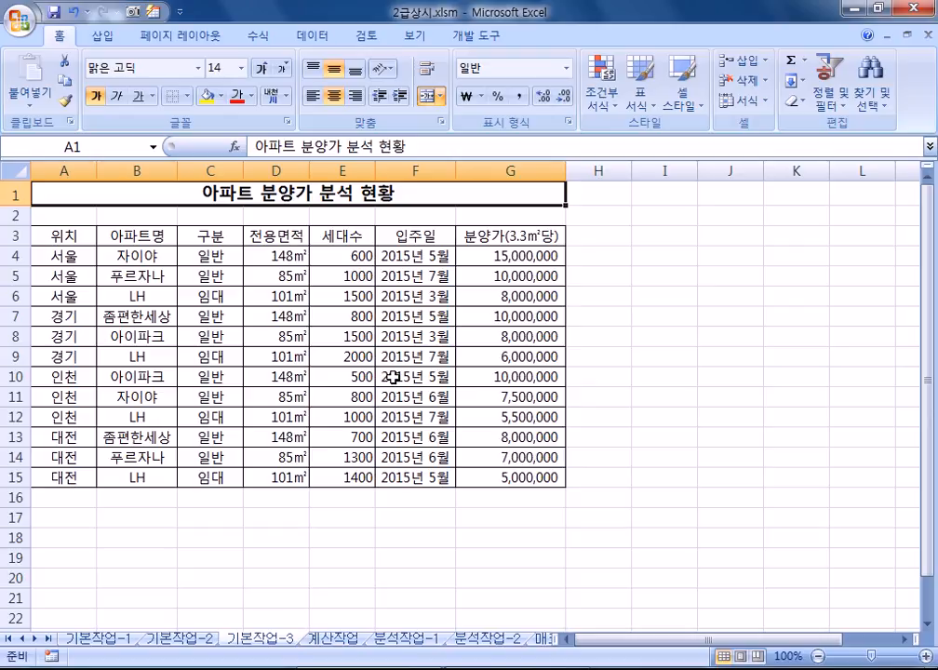
left_click(342, 641)
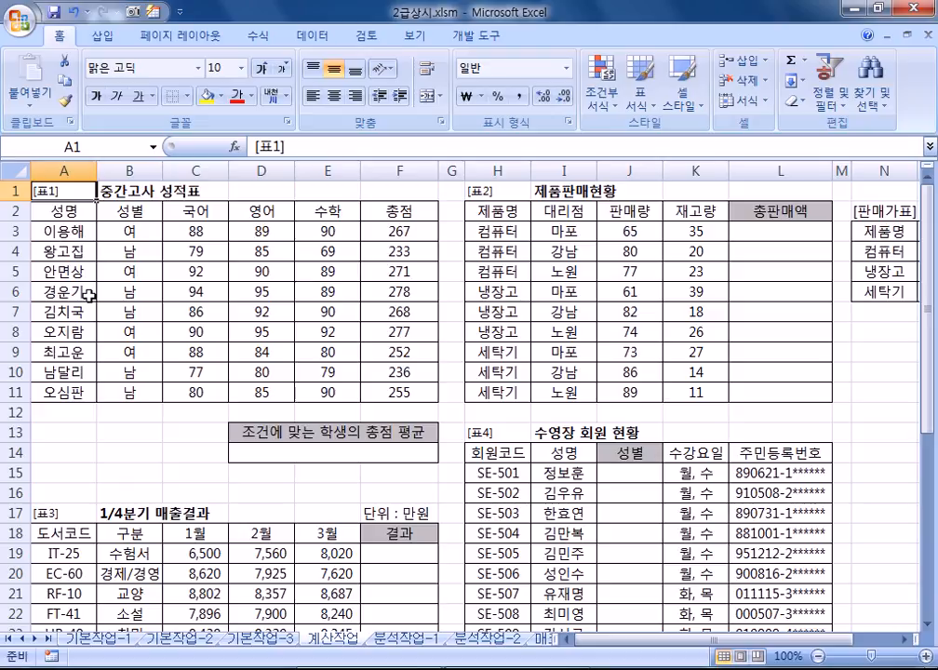
scroll(214, 358, "down", 3)
scroll(280, 438, "up", 3)
left_click(403, 638)
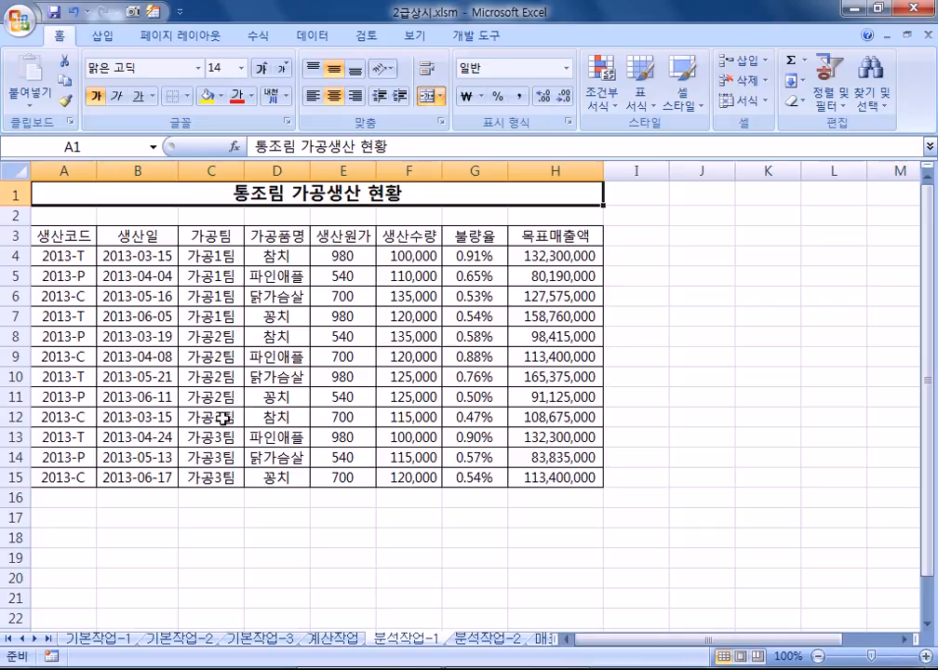
left_click(466, 640)
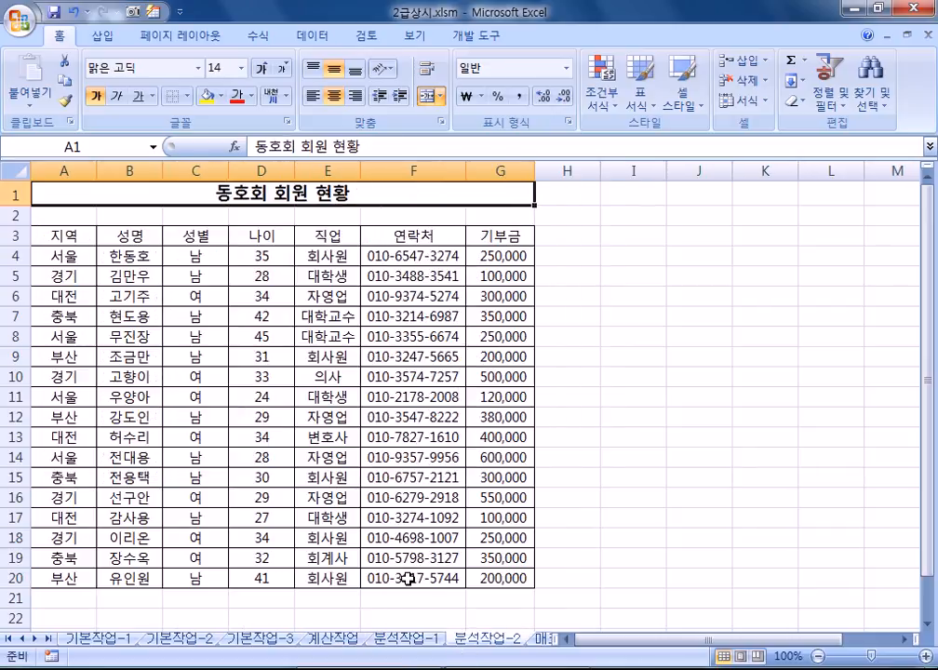
left_click(542, 641)
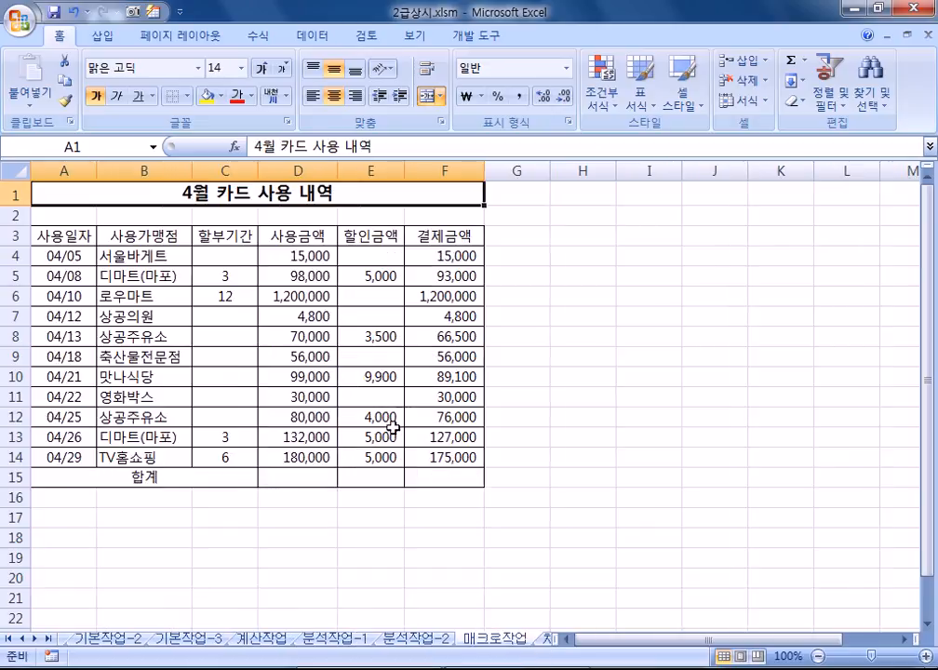
left_click(542, 642)
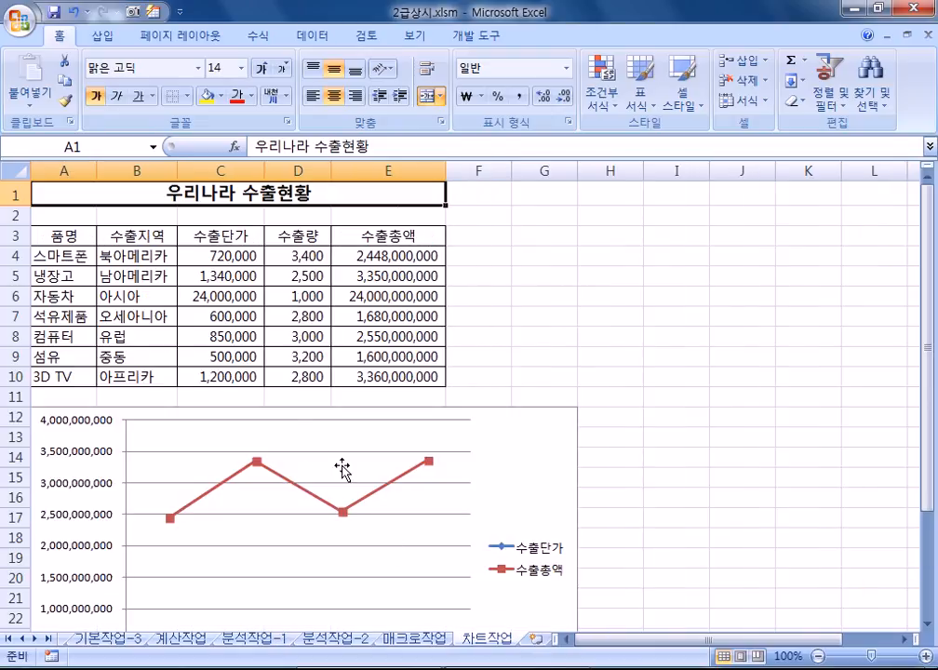
Step: Bring the whole 수출단가/수출총액 chart into view and select it
scroll(400, 531, "down", 2)
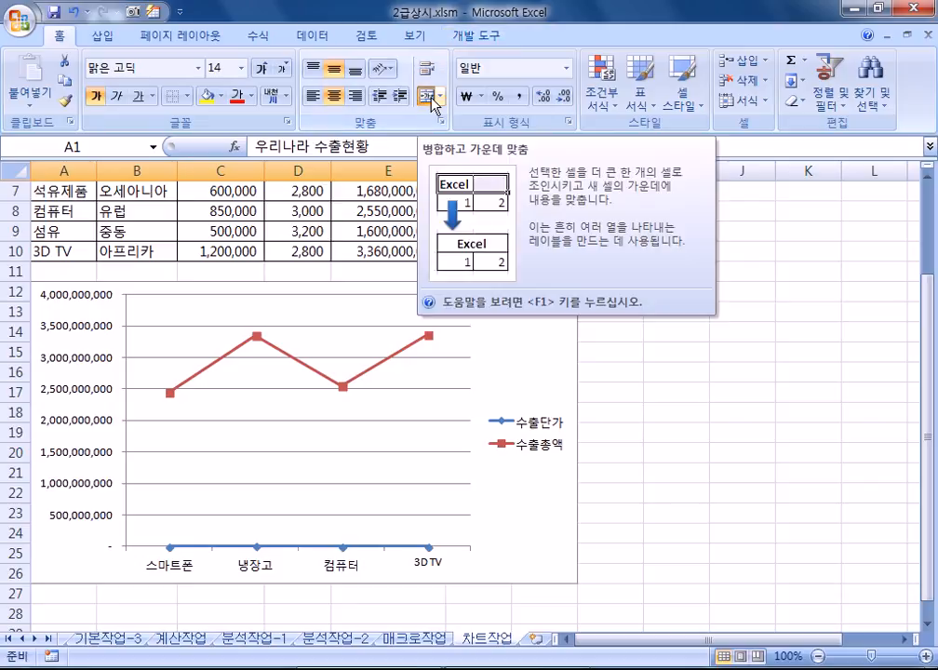
left_click(538, 334)
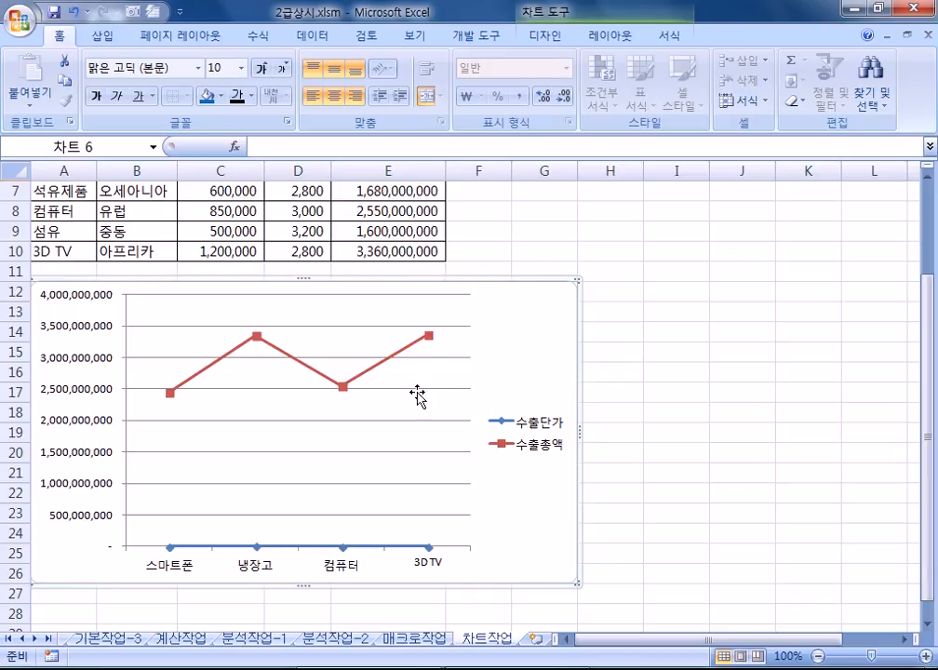
Step: Change the 수출총액 series to clustered columns, leaving 수출단가 as a line
left_click(377, 369)
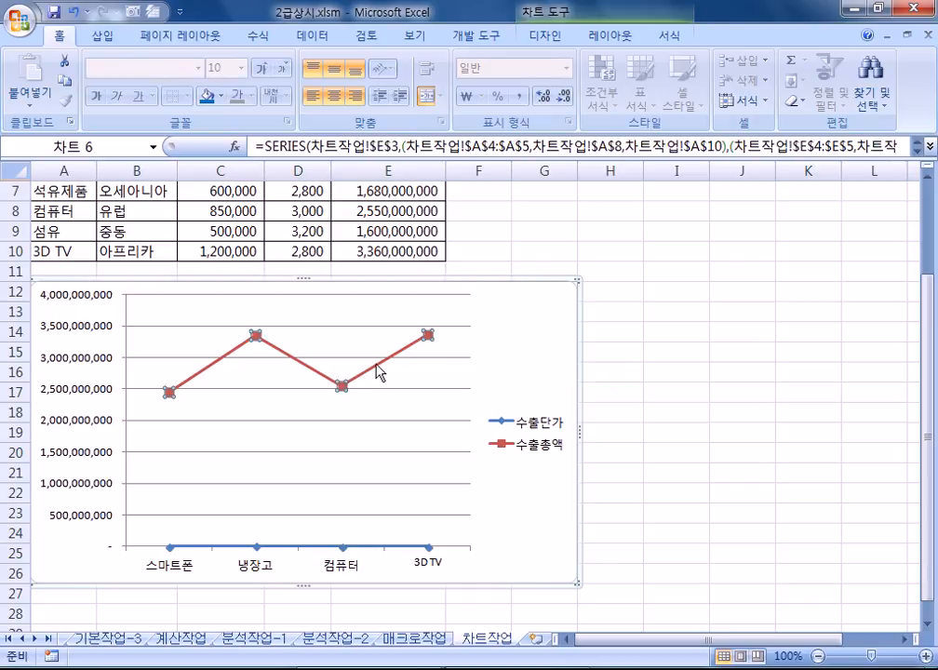
left_click(557, 37)
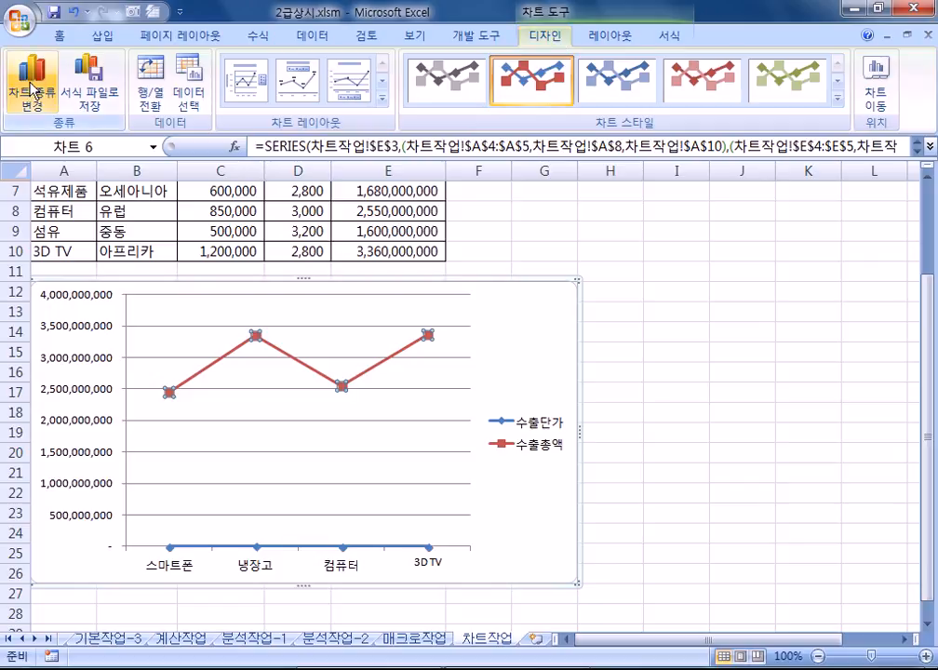
left_click(37, 74)
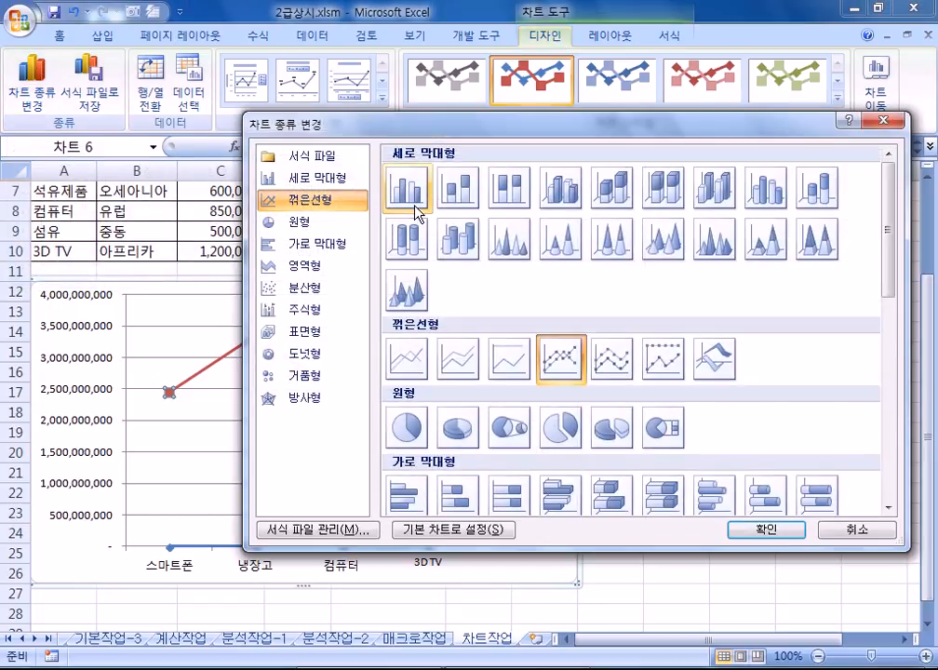
left_click(417, 210)
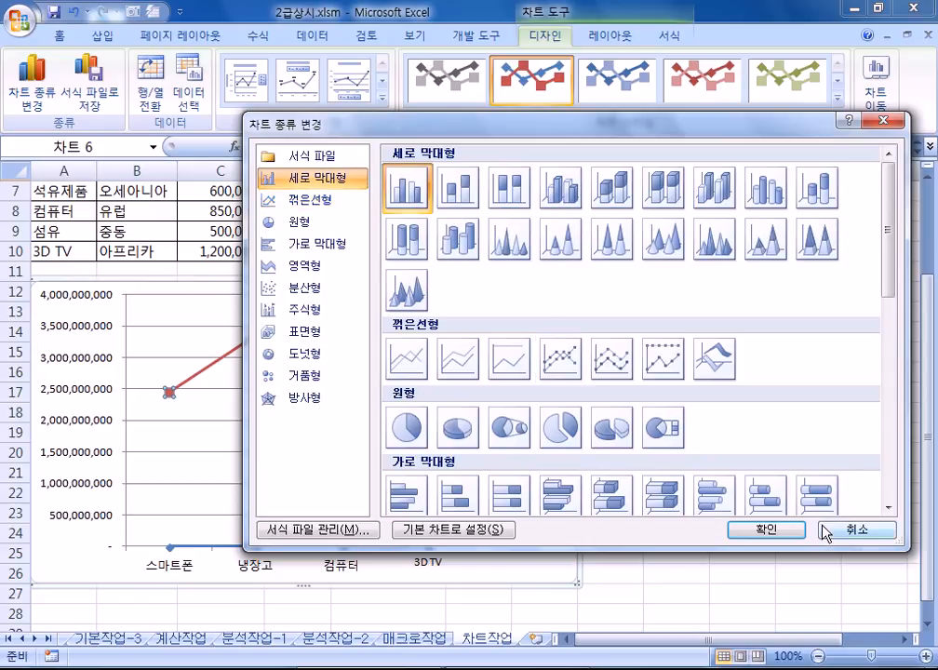
left_click(774, 527)
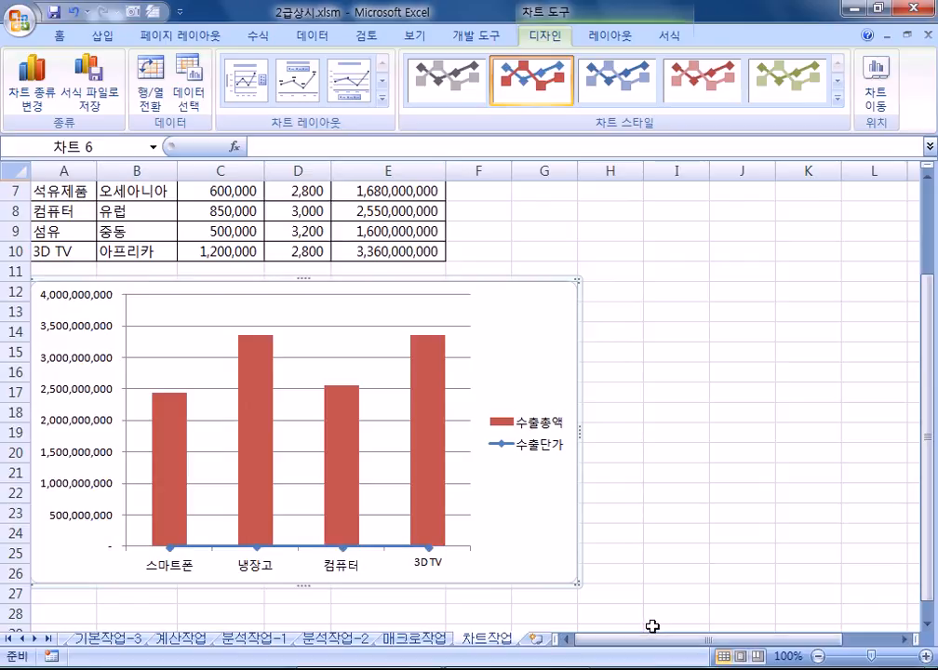
left_click(441, 398)
Step: Plot the 수출총액 column series on the secondary axis
double_click(434, 406)
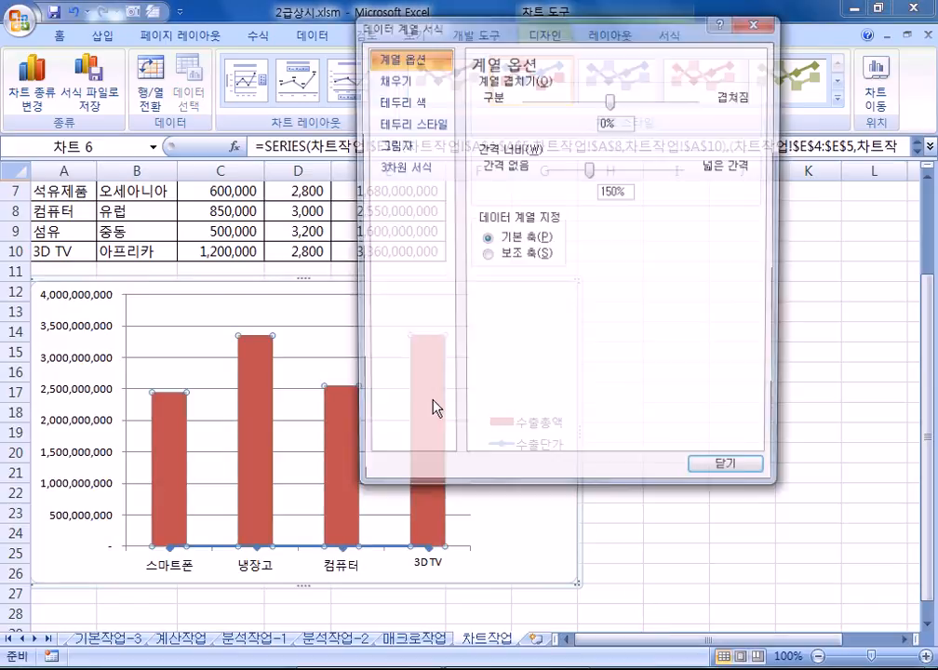
left_click(510, 257)
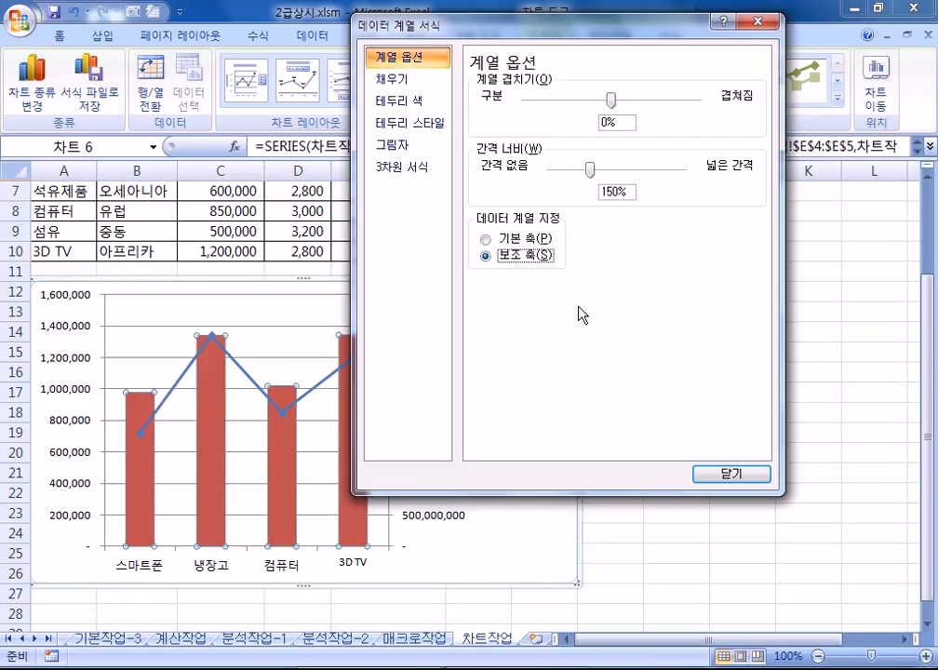
left_click_drag(522, 25, 677, 30)
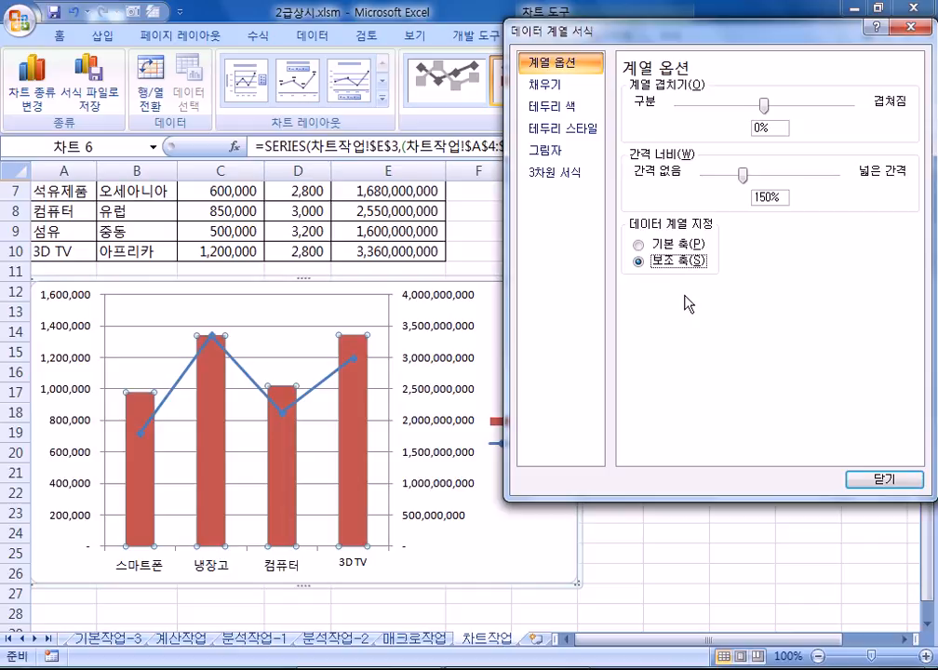
double_click(78, 333)
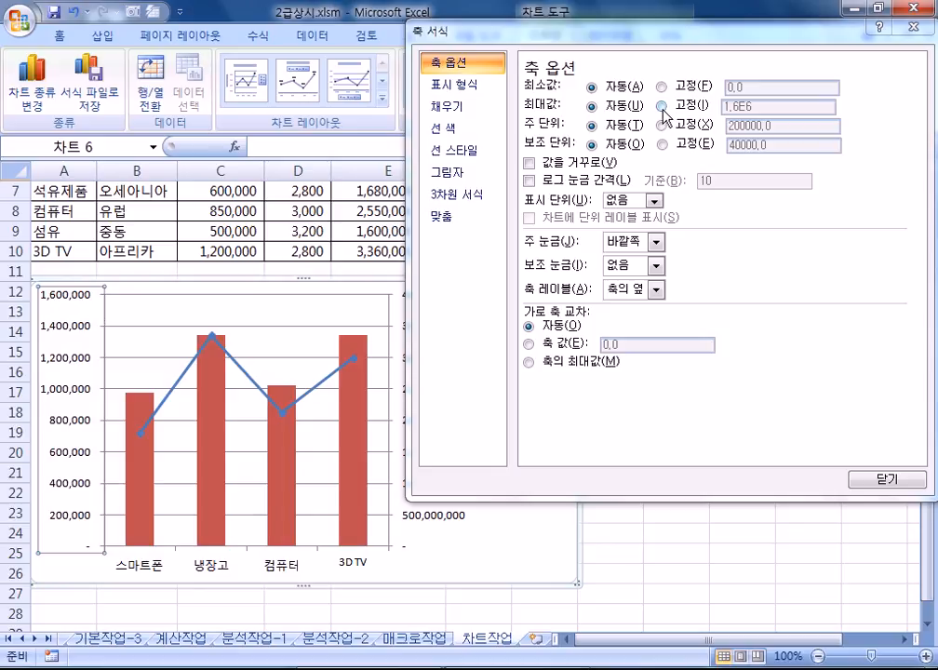
Step: Fix the left vertical axis major unit at 400,000
left_click(662, 125)
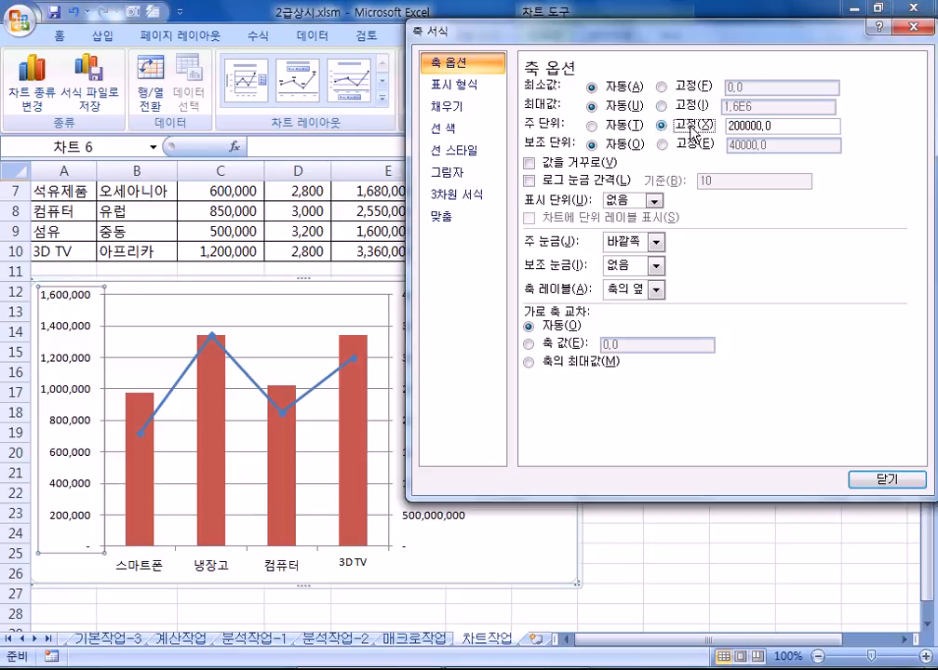
left_click_drag(731, 125, 865, 130)
type("40")
left_click_drag(477, 31, 686, 40)
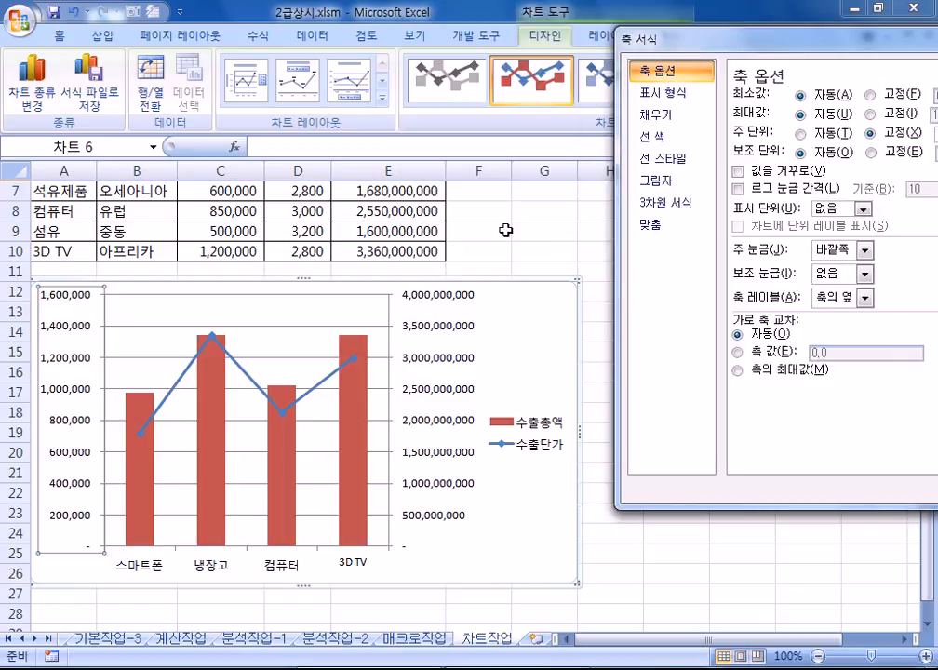
left_click(448, 335)
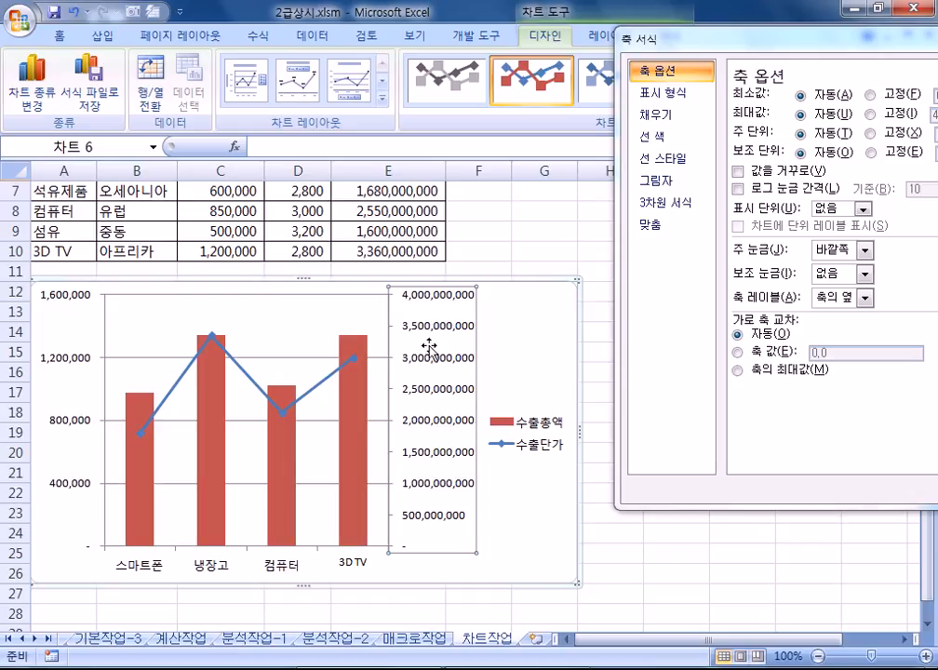
Step: Fix the right secondary axis major unit at 1,000,000,000
left_click_drag(702, 42, 507, 24)
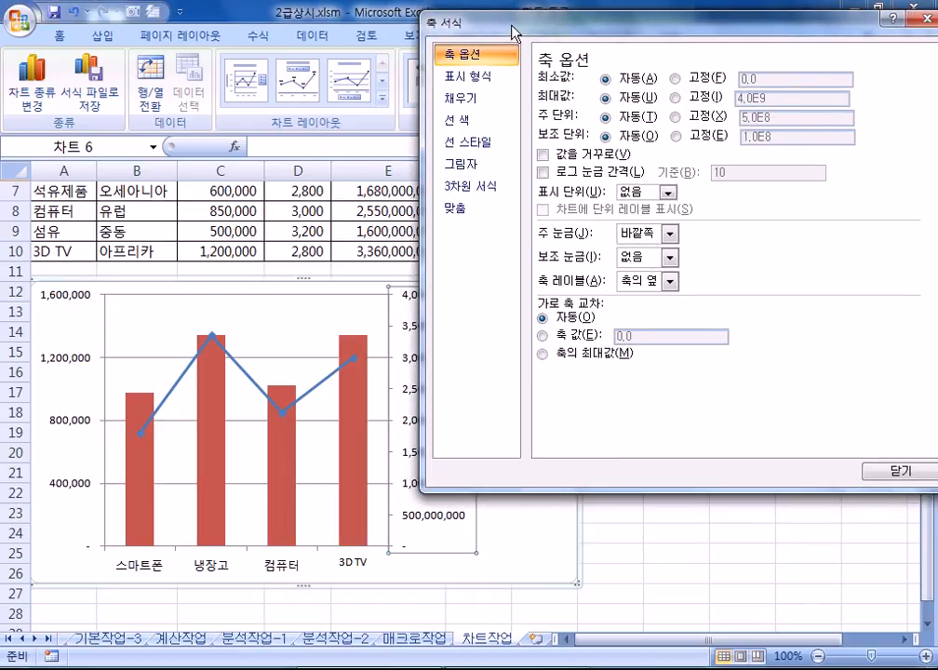
left_click(675, 116)
double_click(787, 120)
type("1000000000")
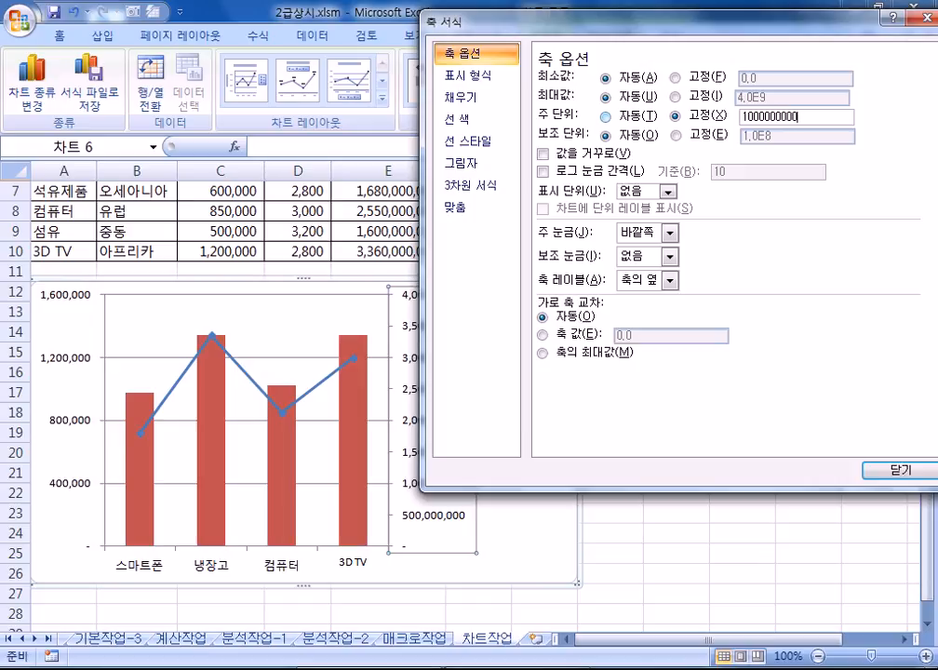
left_click_drag(643, 25, 850, 216)
left_click(569, 322)
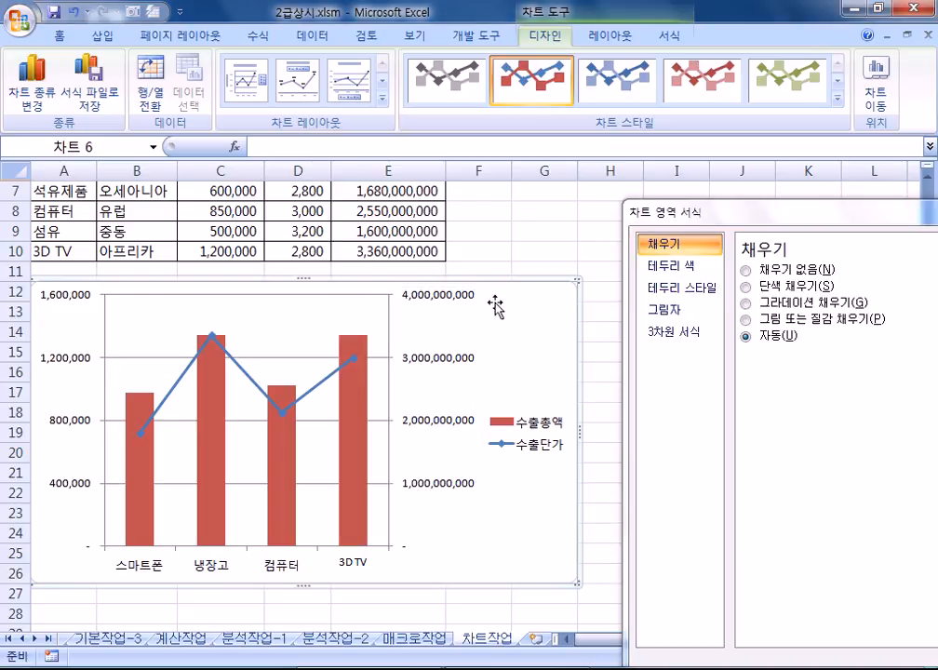
left_click(608, 38)
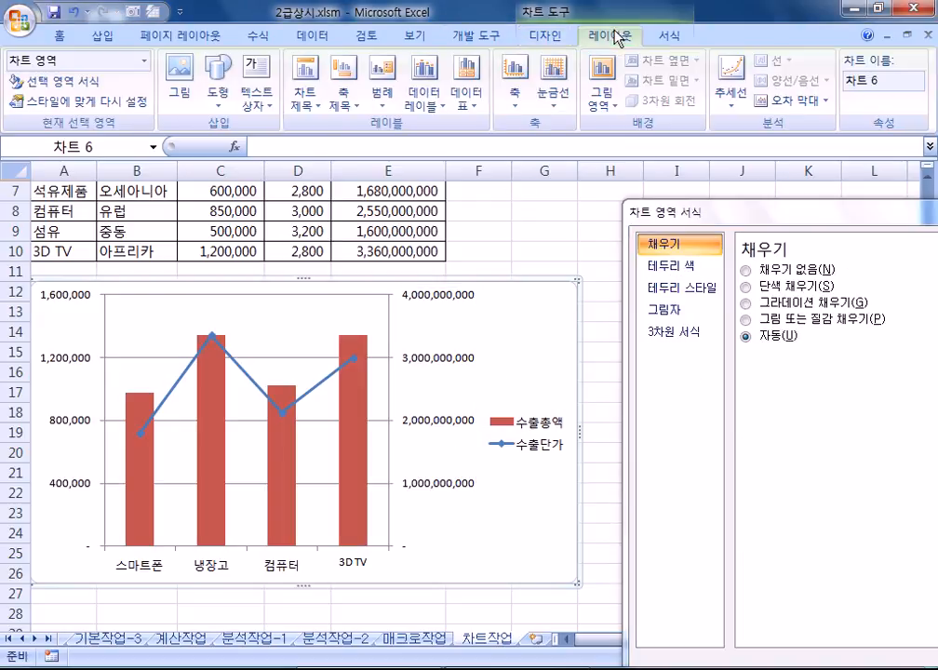
left_click(305, 96)
left_click(345, 231)
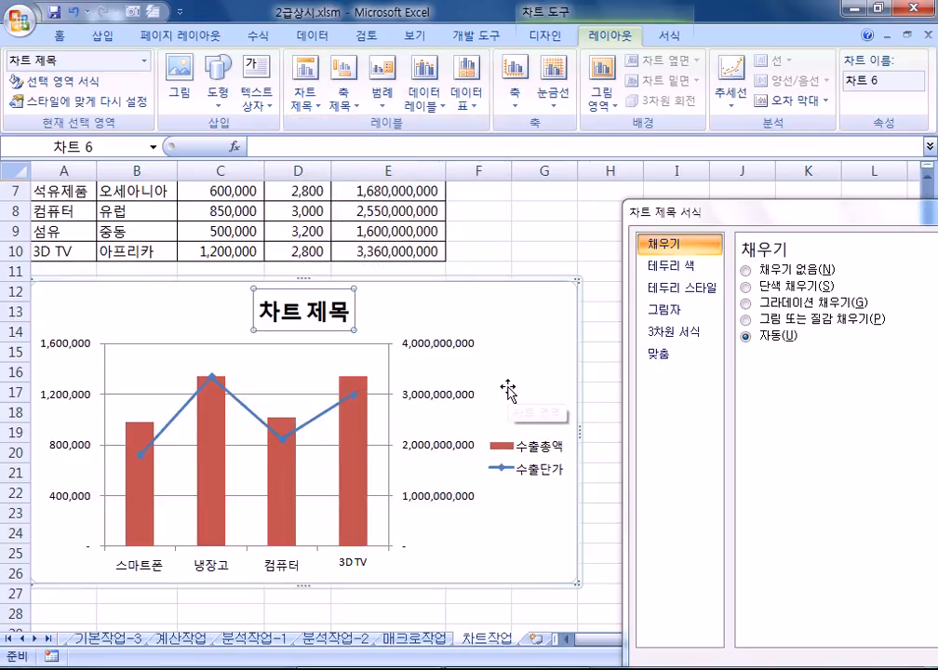
type("가전제품")
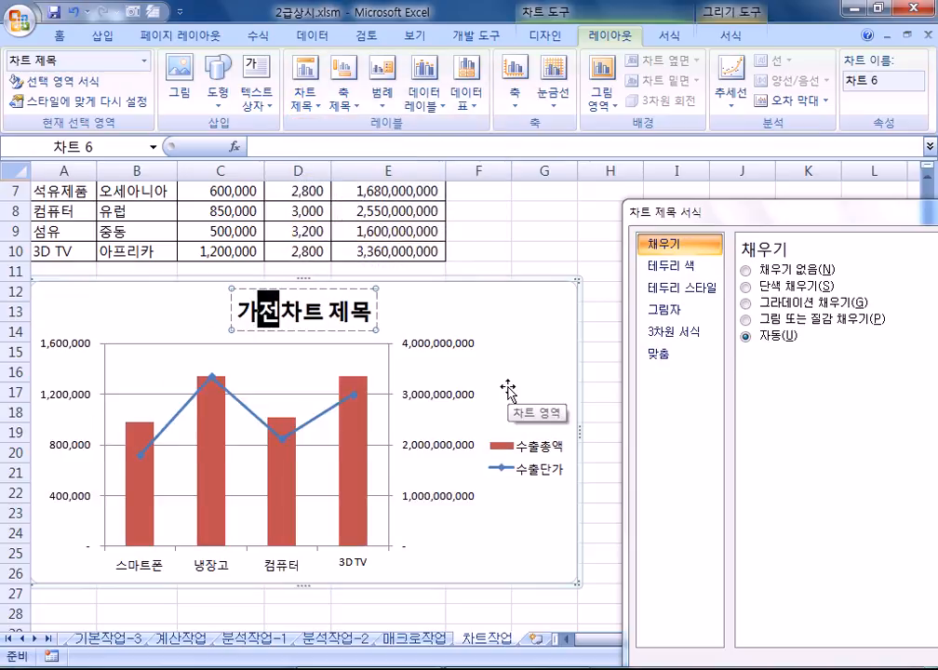
type(" 수출현황")
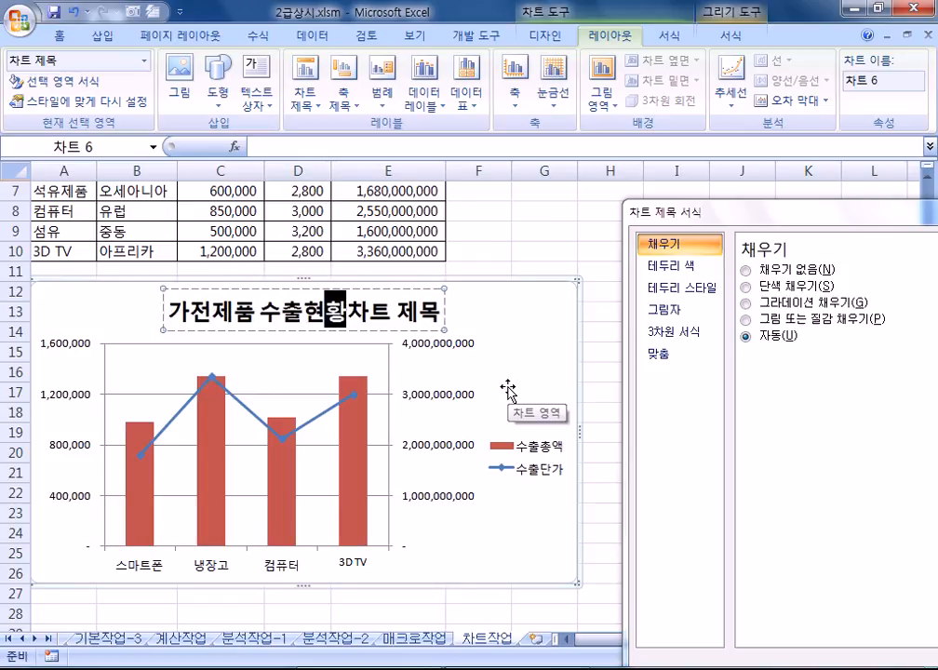
key("Delete")
key("Delete")
key("Delete")
key("Delete")
key("Delete")
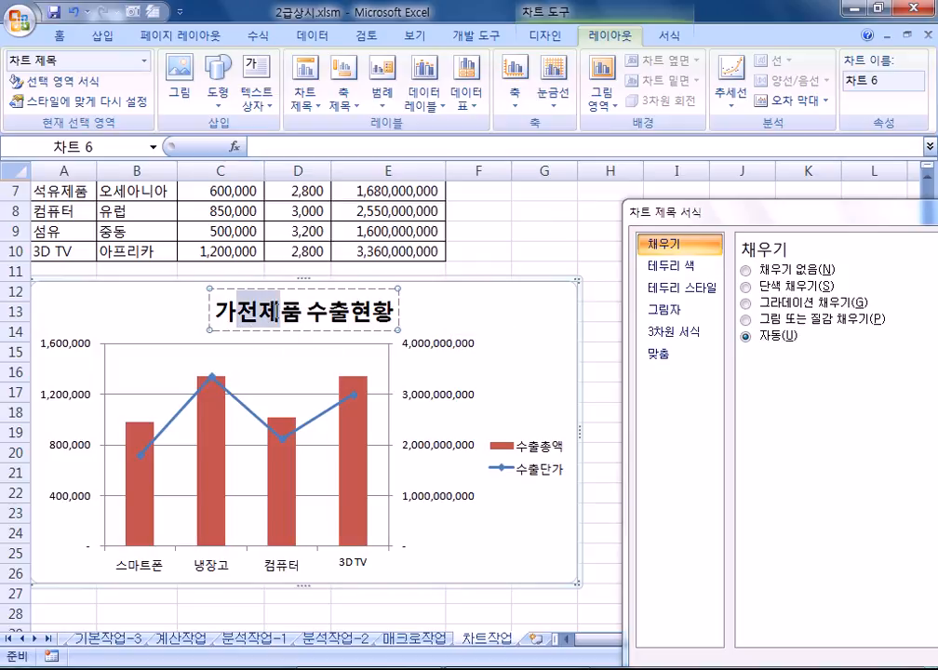
left_click_drag(216, 312, 326, 313)
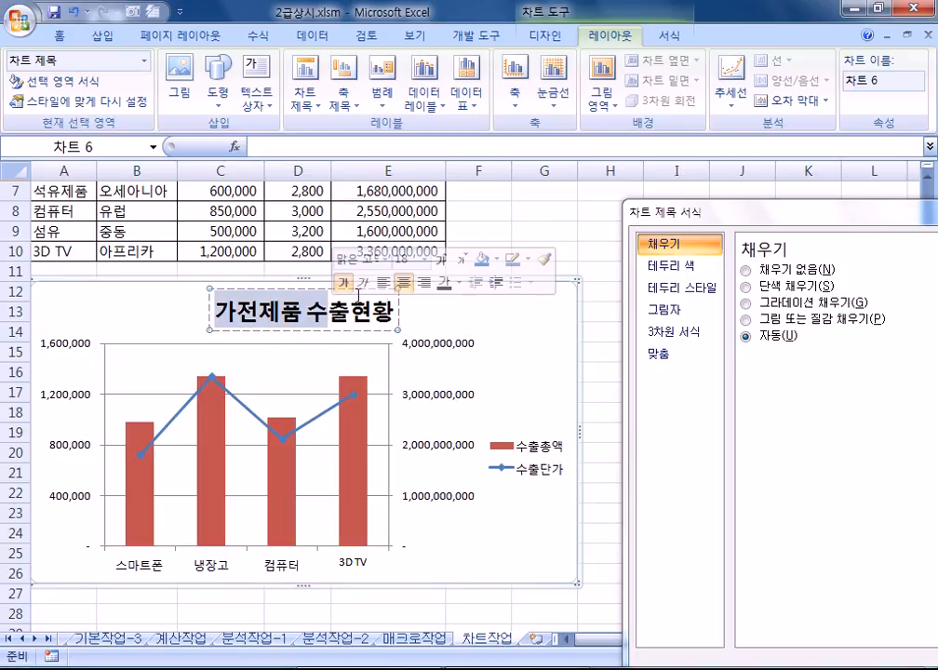
left_click(315, 314)
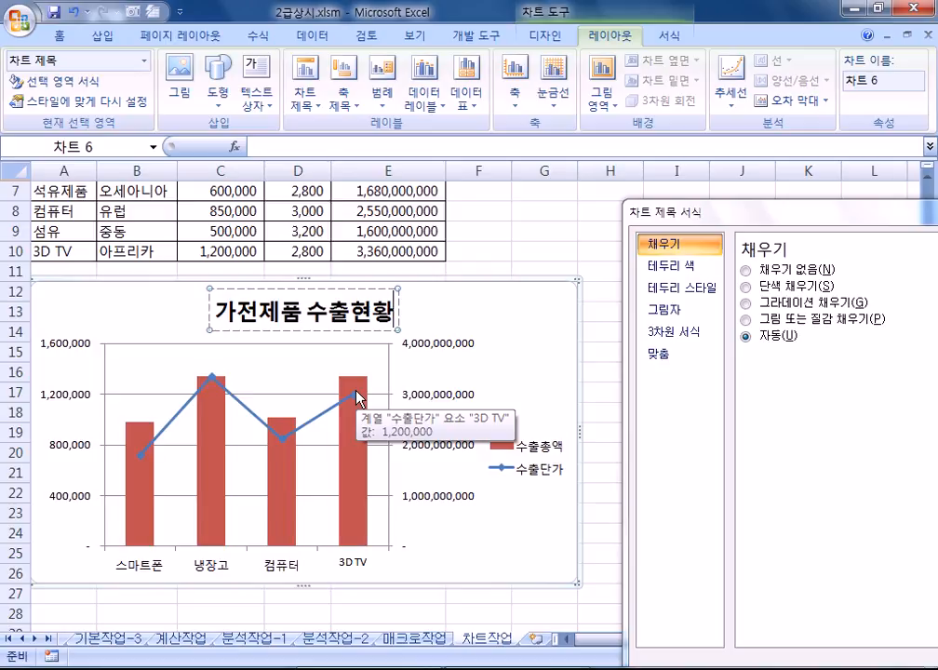
left_click(528, 321)
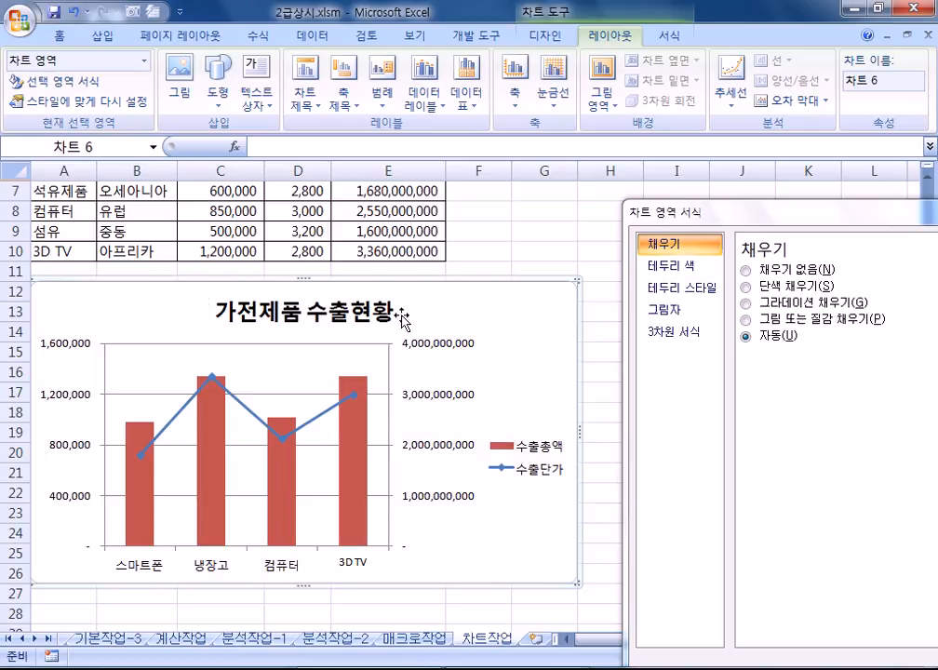
left_click(373, 319)
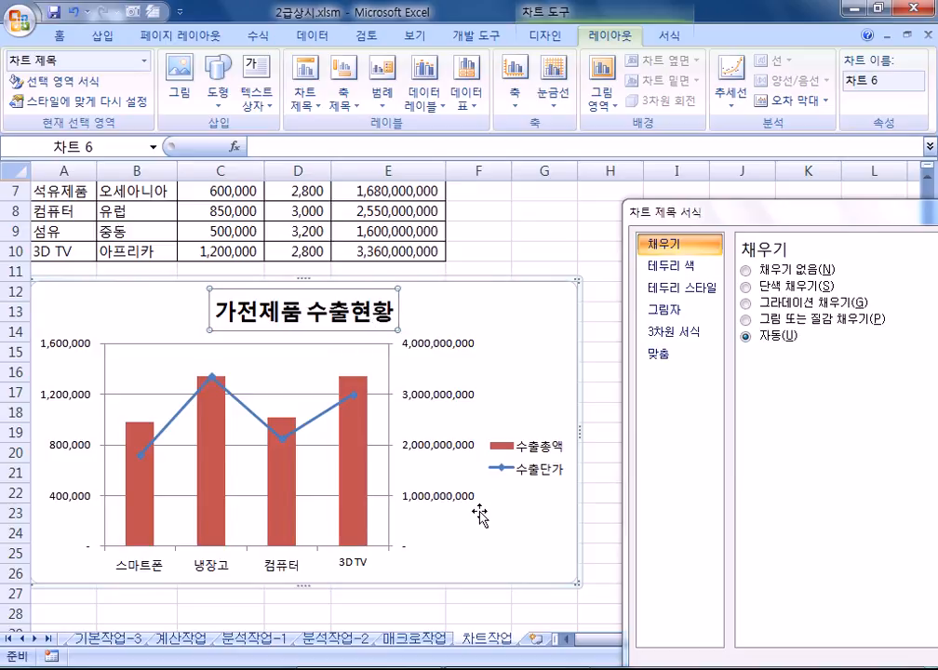
left_click(348, 313)
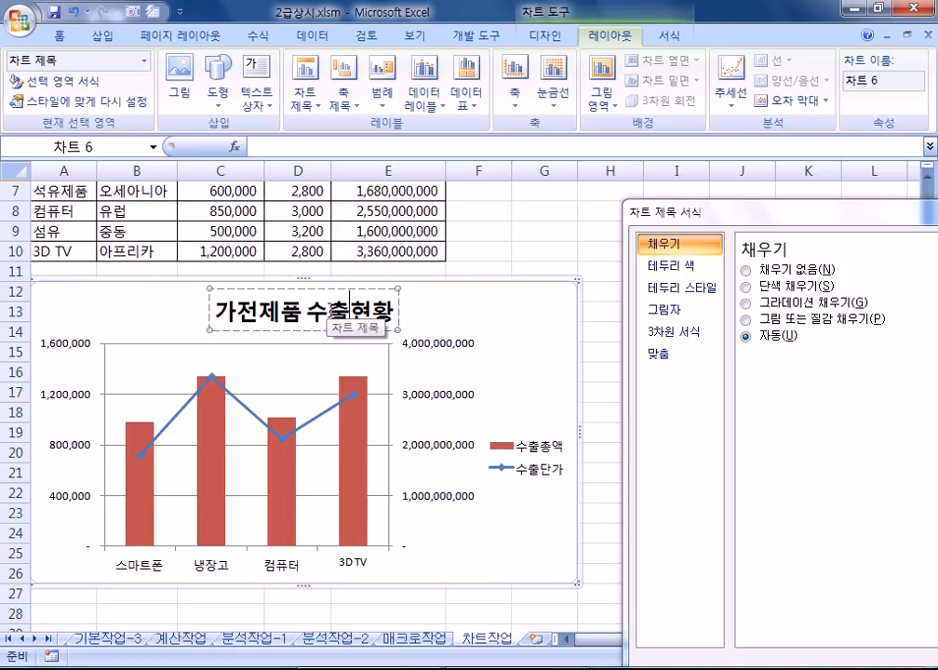
left_click(223, 331)
left_click(369, 310)
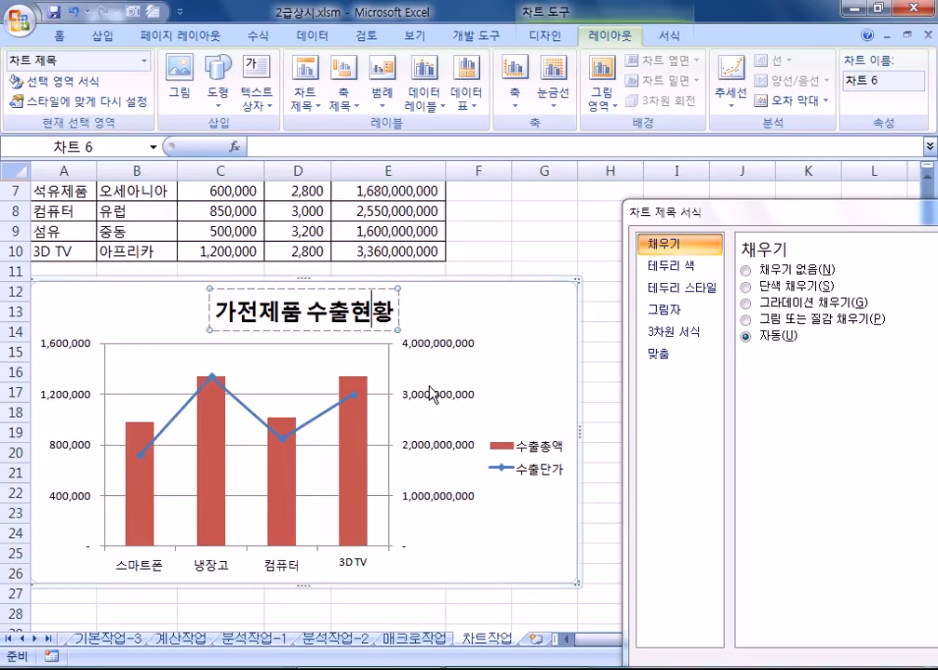
key("Escape")
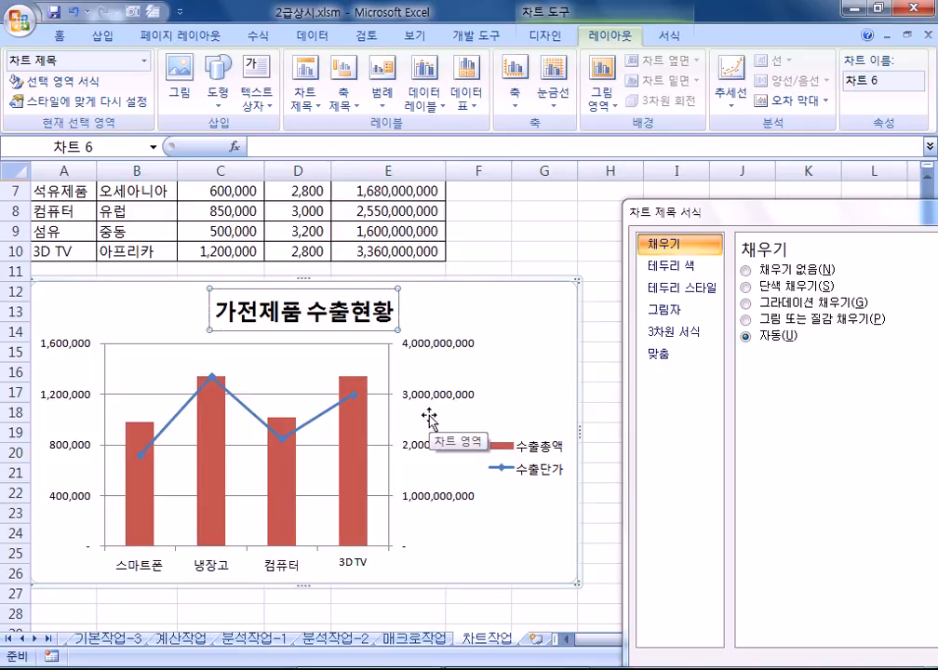
Step: Set the chart title font to 궁서체
left_click(58, 37)
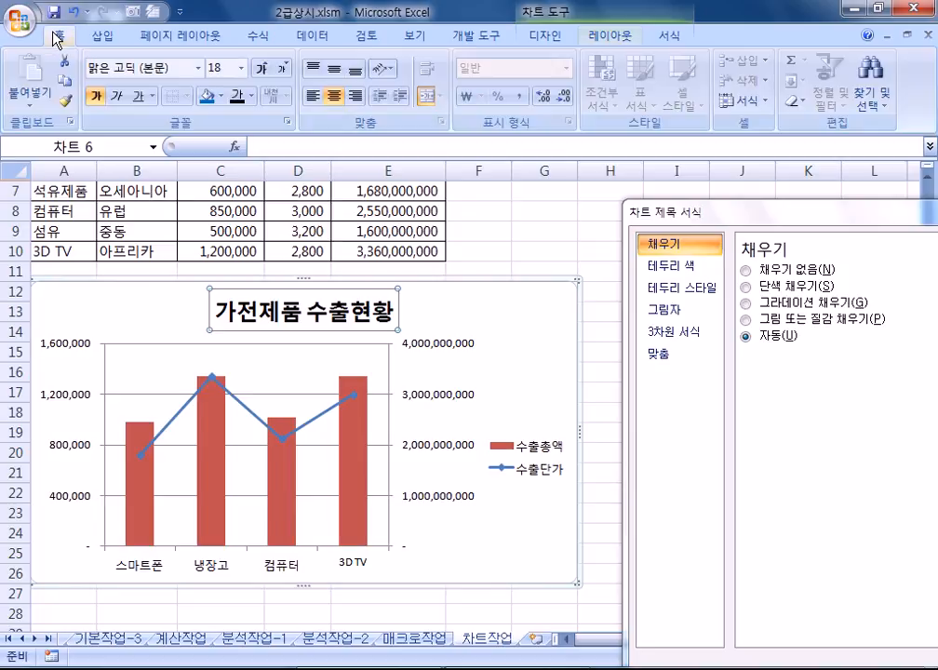
left_click(198, 68)
scroll(213, 408, "down", 4)
scroll(213, 408, "down", 20)
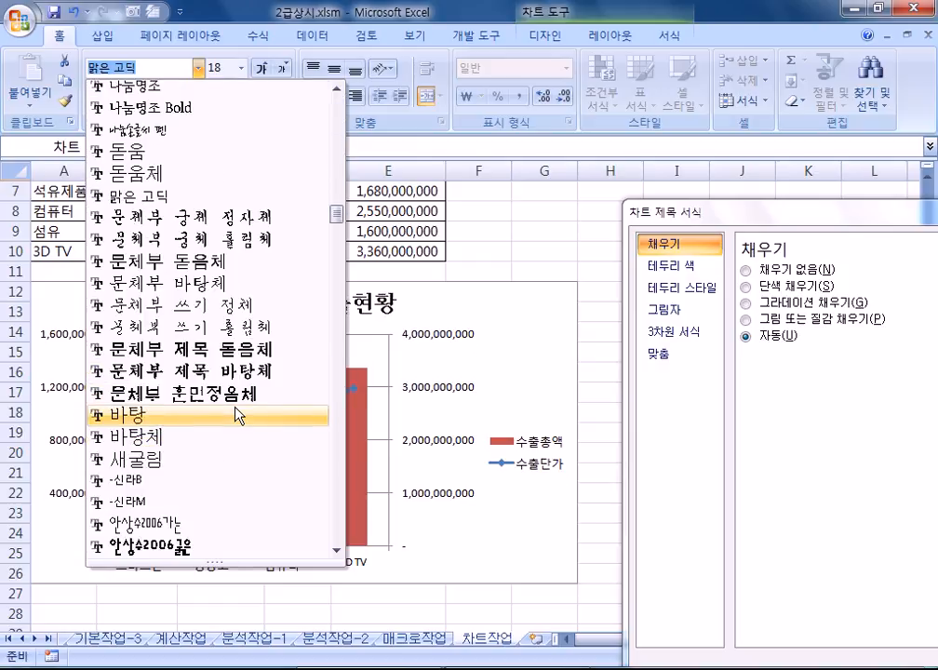
scroll(237, 410, "up", 10)
left_click(142, 214)
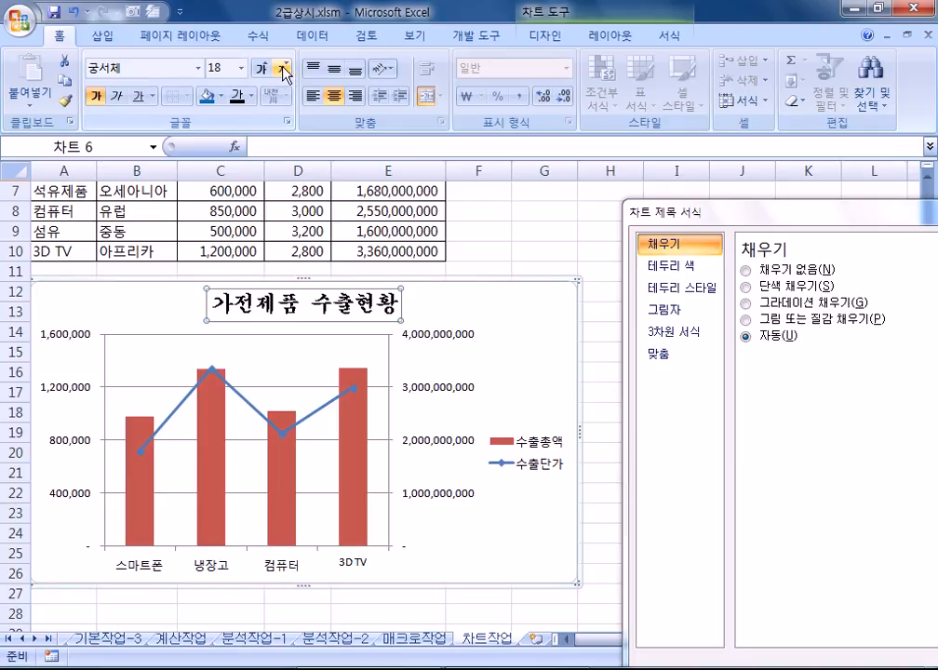
Step: Make the chart title 16 pt and italic
left_click(241, 68)
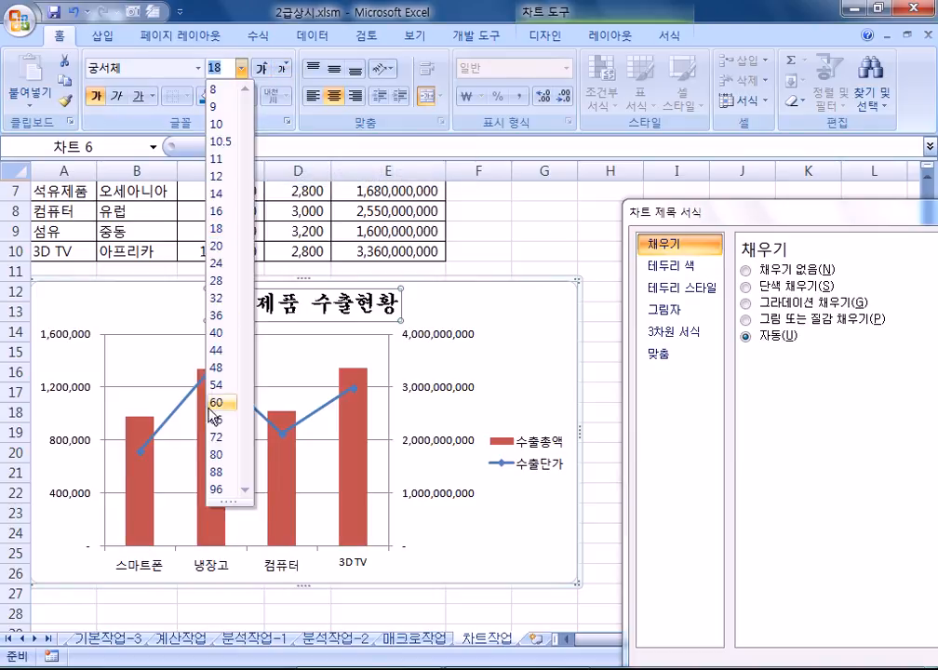
left_click(284, 70)
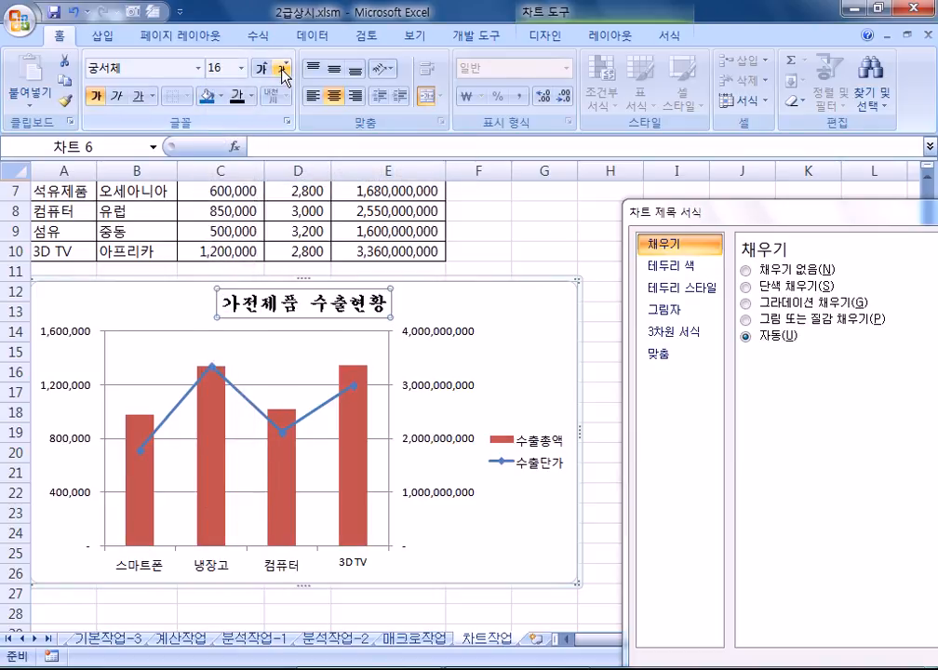
left_click(264, 70)
left_click(265, 70)
left_click(284, 71)
left_click(286, 72)
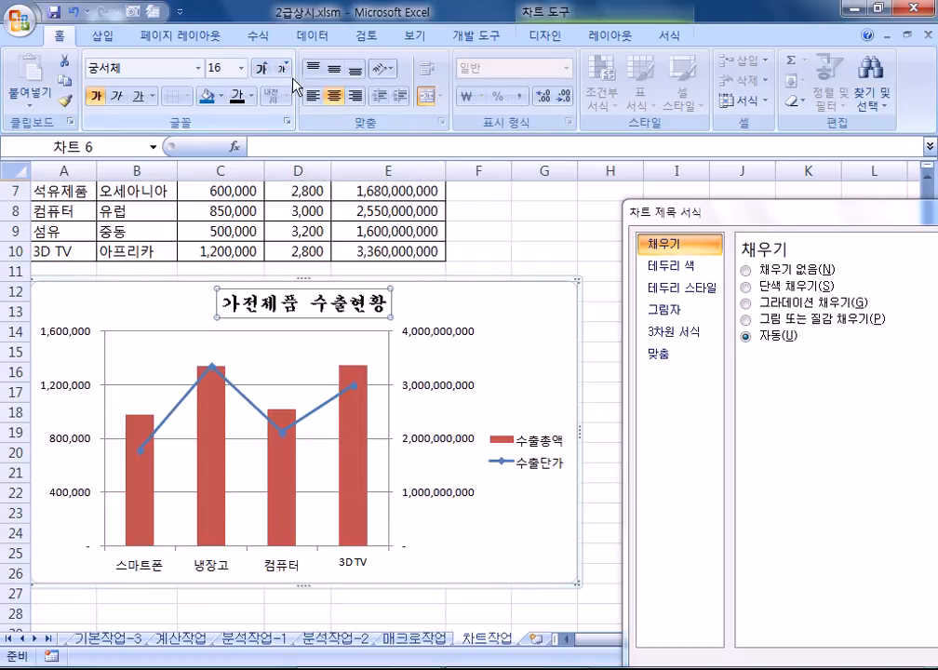
left_click(243, 74)
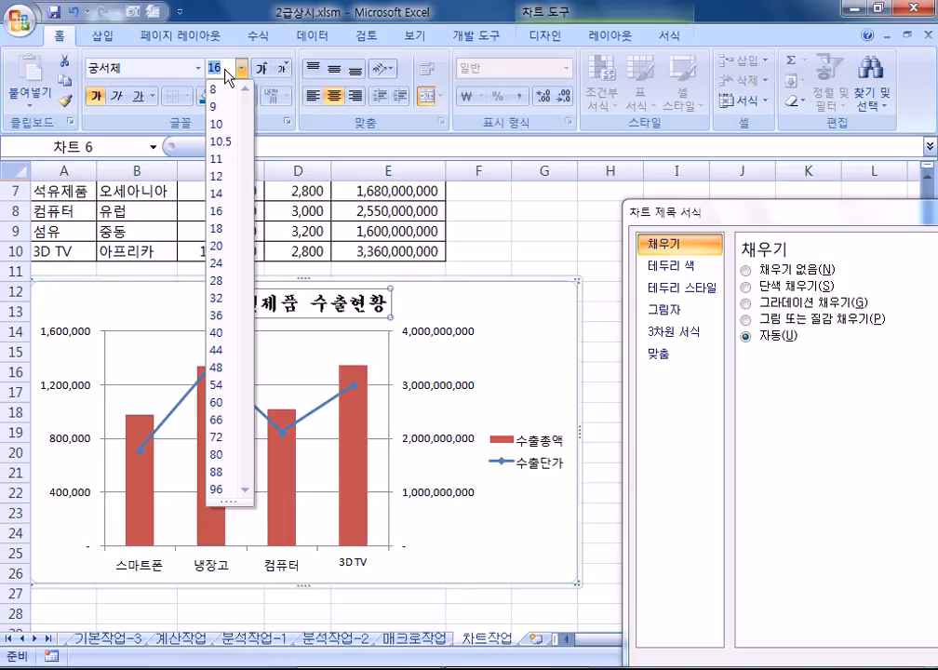
left_click(110, 103)
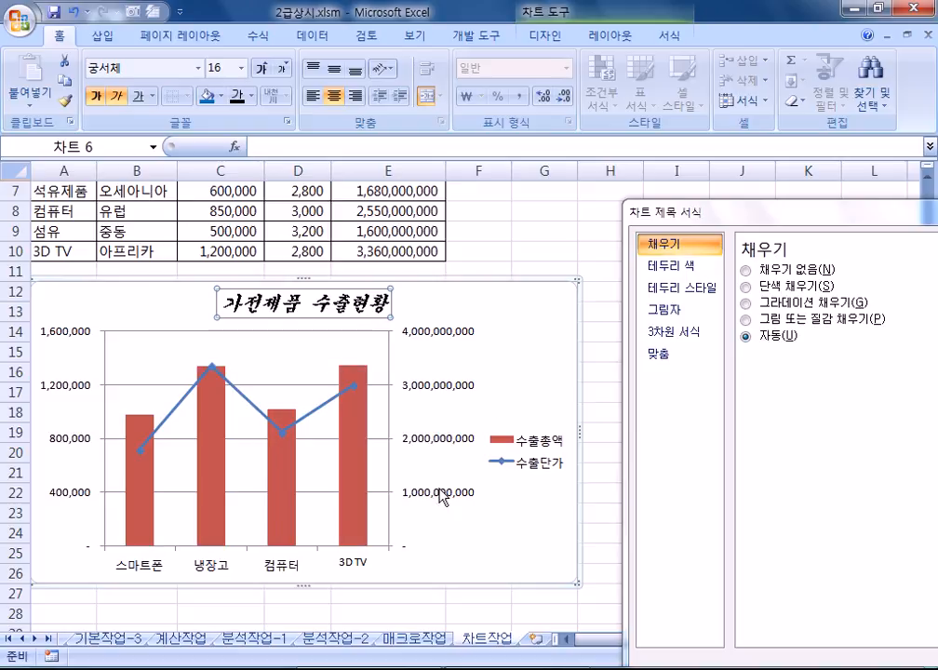
left_click(363, 455)
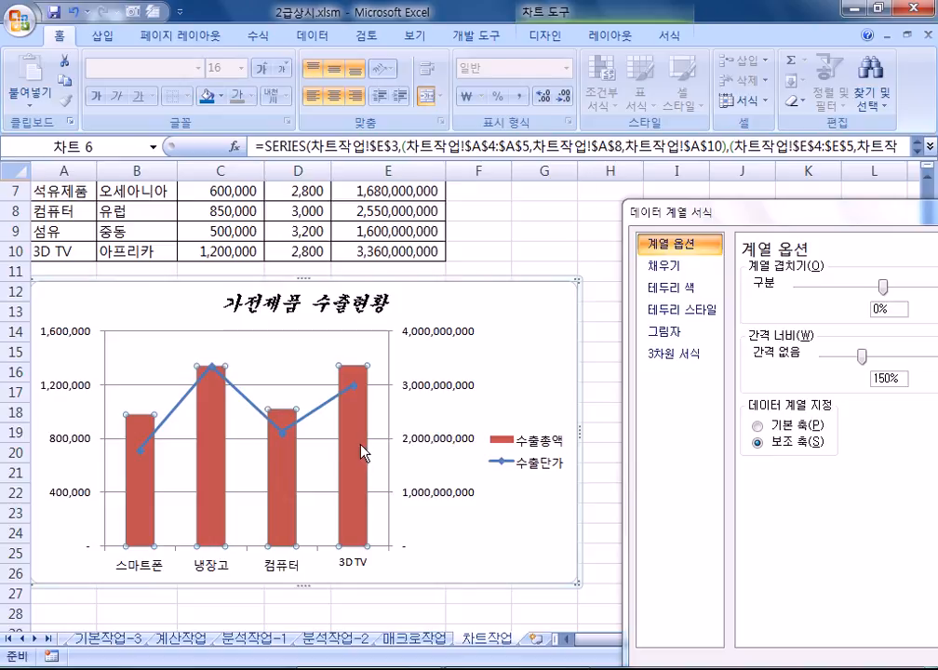
Step: Add an Outside End data label to only the 3D TV column
left_click(351, 449)
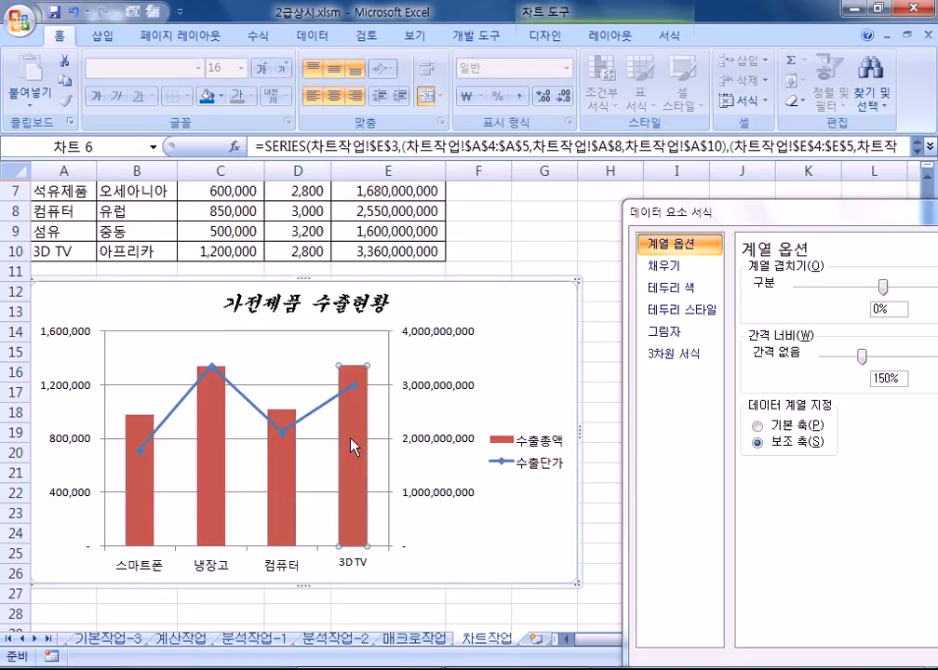
left_click(618, 39)
left_click(425, 93)
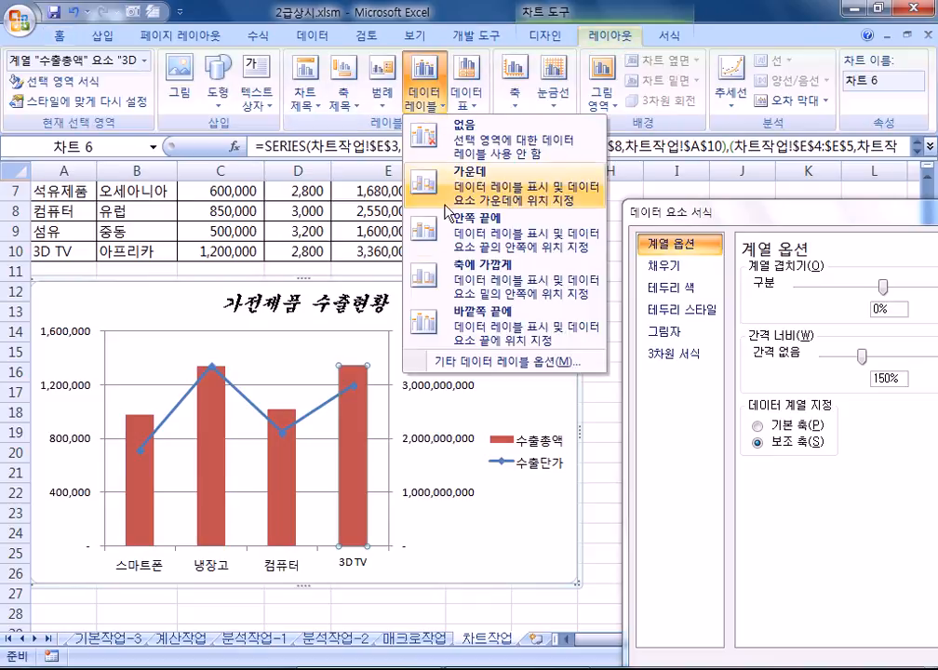
left_click(459, 340)
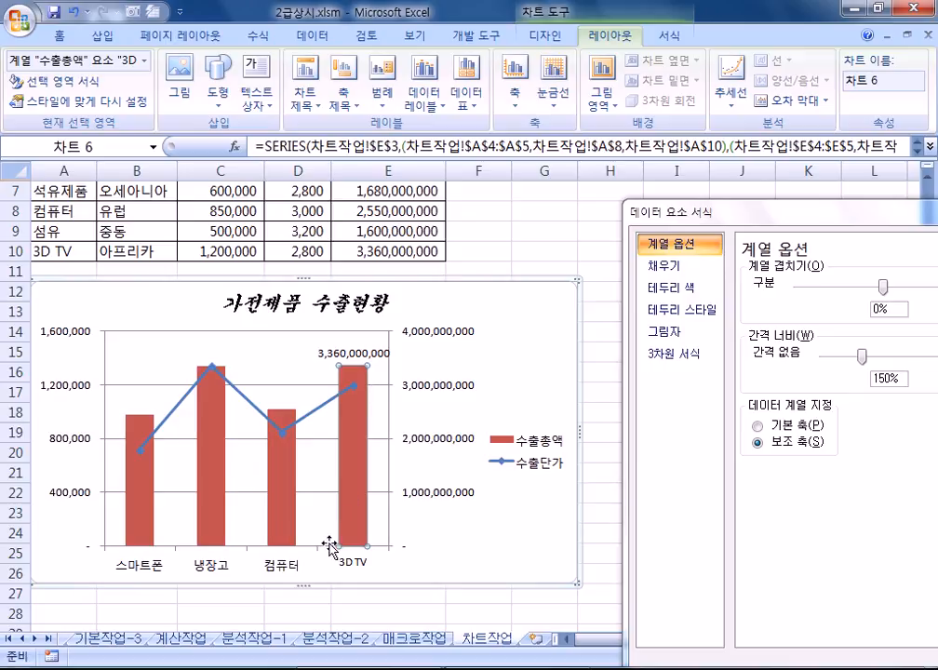
Step: Include the category name so the label reads 3D TV and 3,360,000,000
left_click(372, 354)
left_click(368, 360)
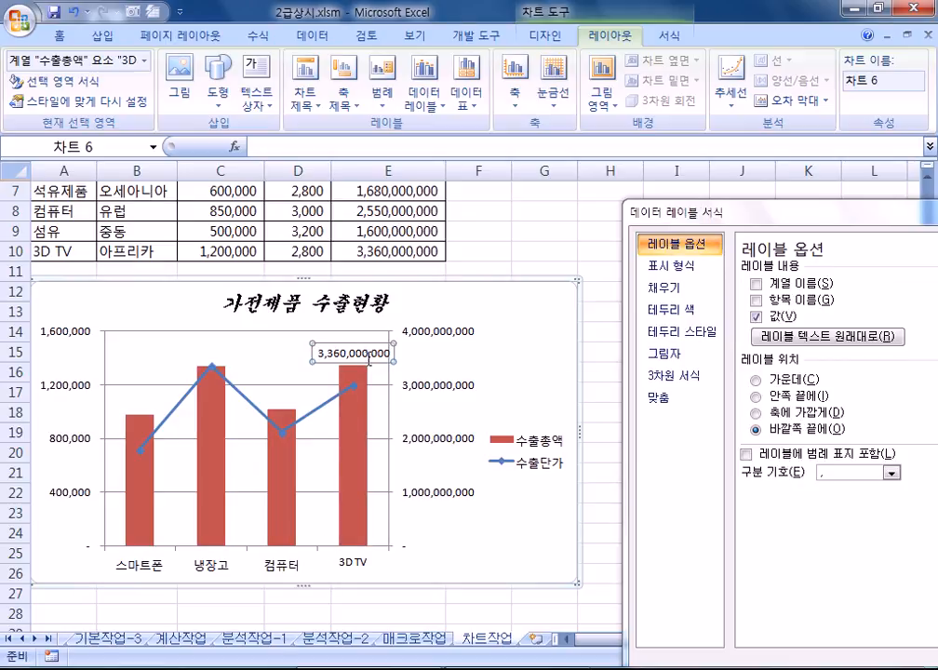
left_click(756, 301)
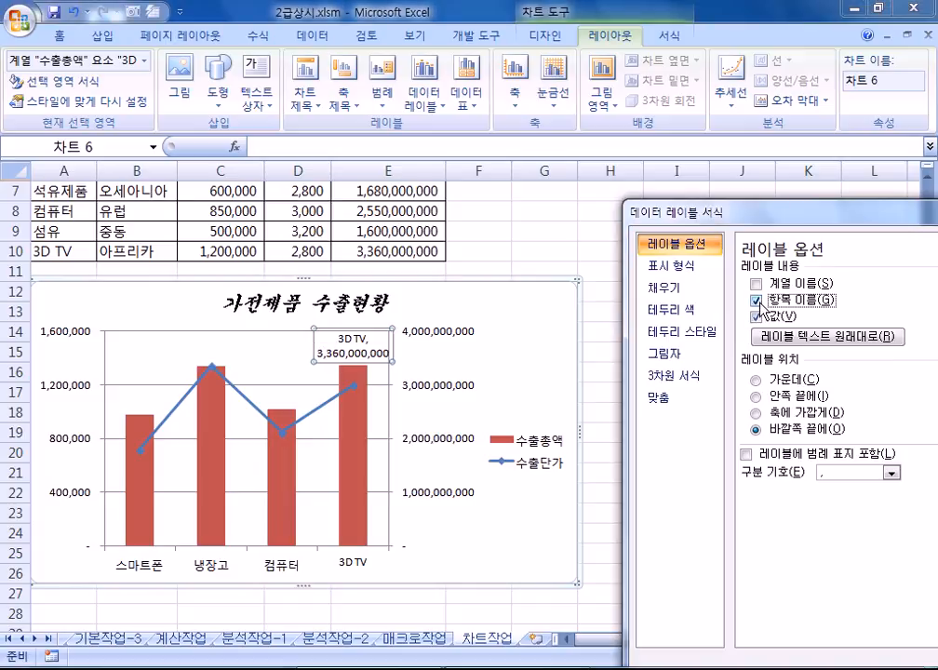
left_click(756, 301)
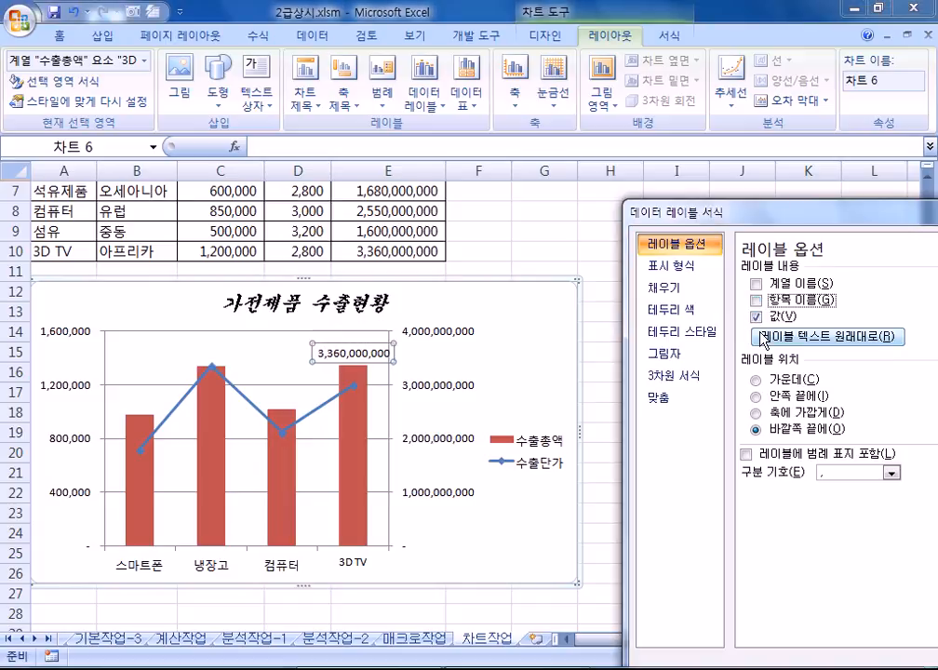
left_click(325, 342)
left_click(373, 355)
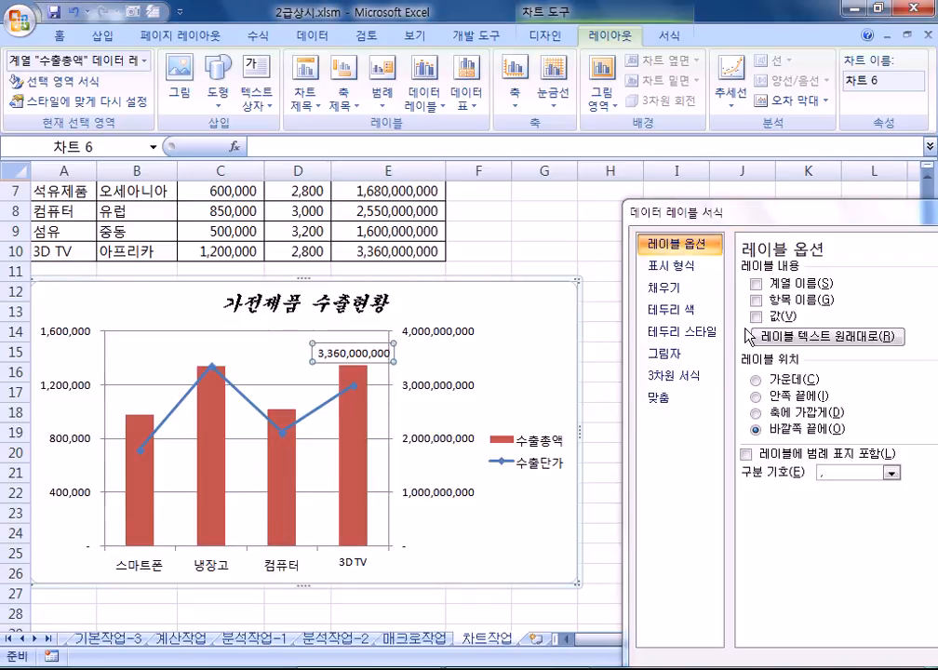
left_click(368, 344)
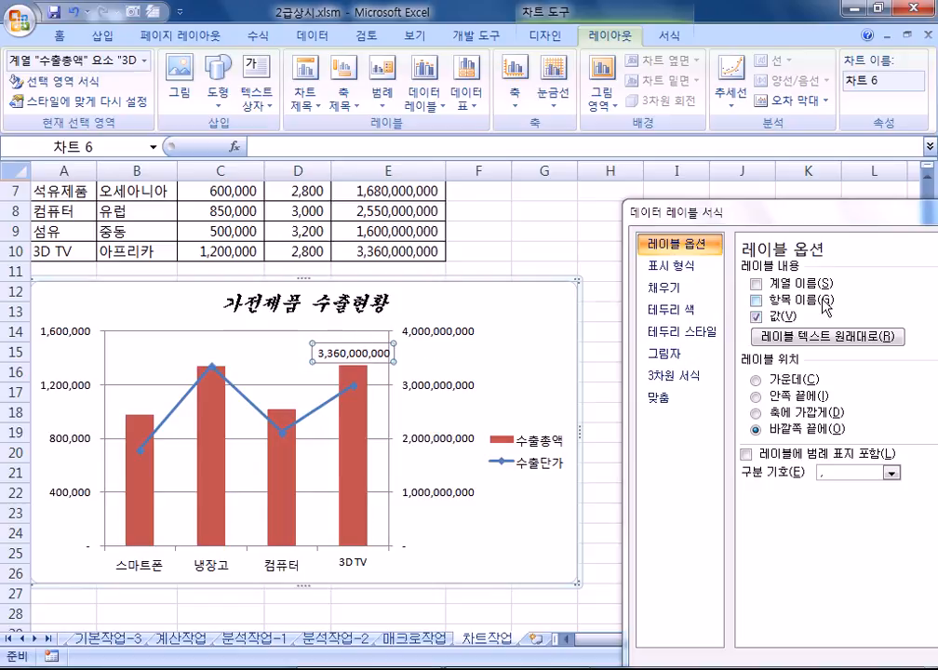
left_click(756, 300)
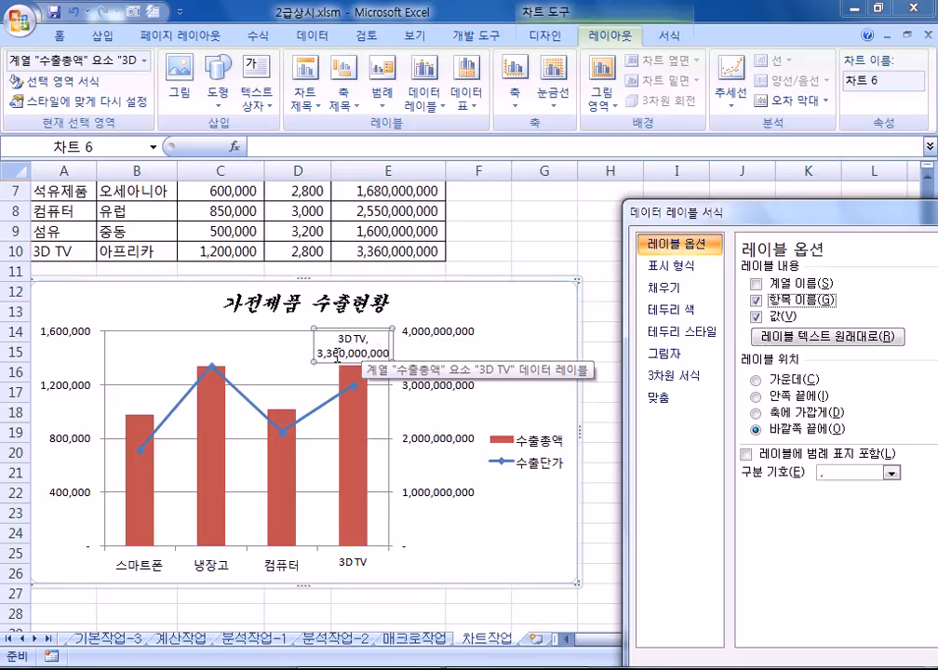
Step: Move the legend below the plot, showing 수출총액 and 수출단가 side by side
left_click(545, 438)
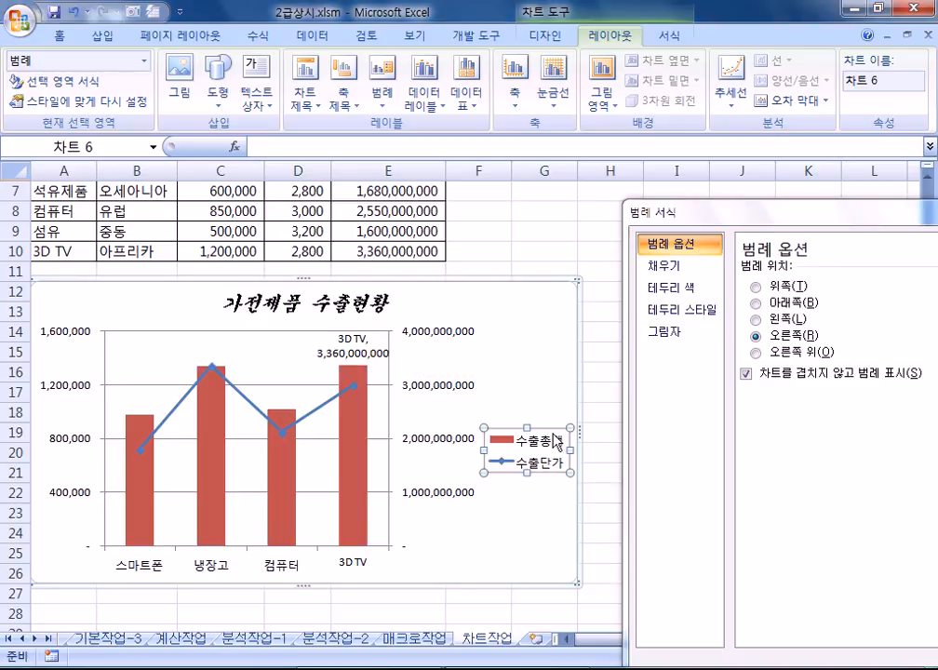
left_click(758, 302)
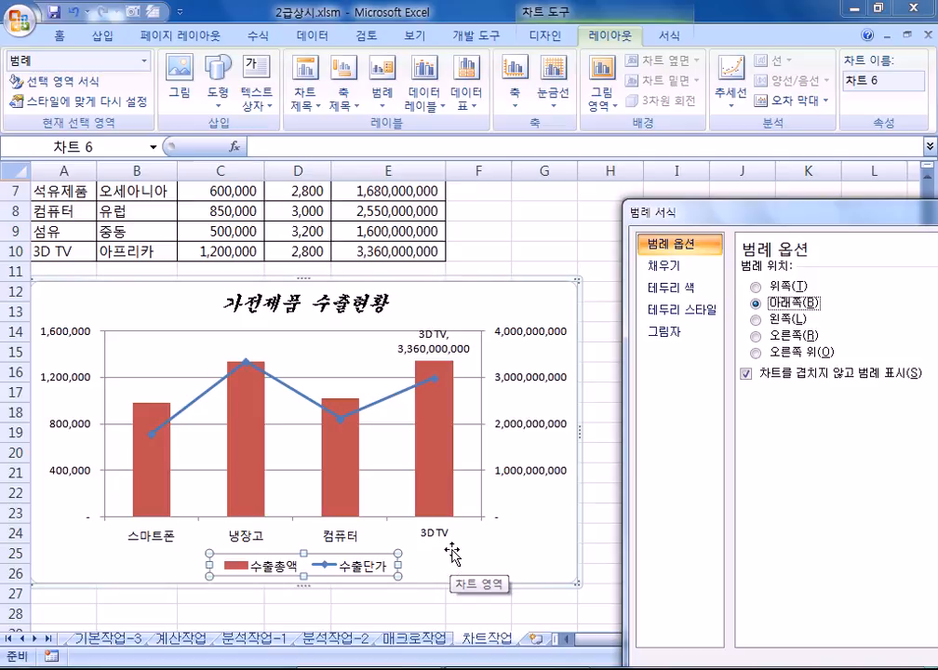
left_click(533, 308)
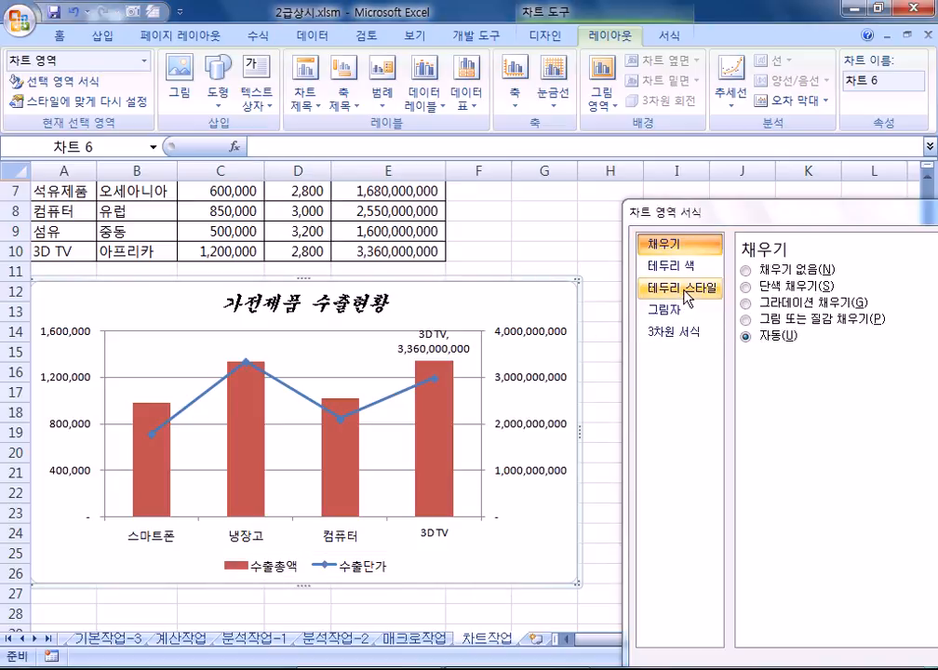
Step: Give the chart area a 3 pt border with rounded corners, then deselect by picking cell G10
left_click(687, 296)
left_click(892, 267)
left_click(892, 267)
left_click(892, 267)
left_click(892, 268)
left_click(892, 267)
left_click(892, 267)
left_click(892, 267)
left_click(892, 267)
left_click(892, 267)
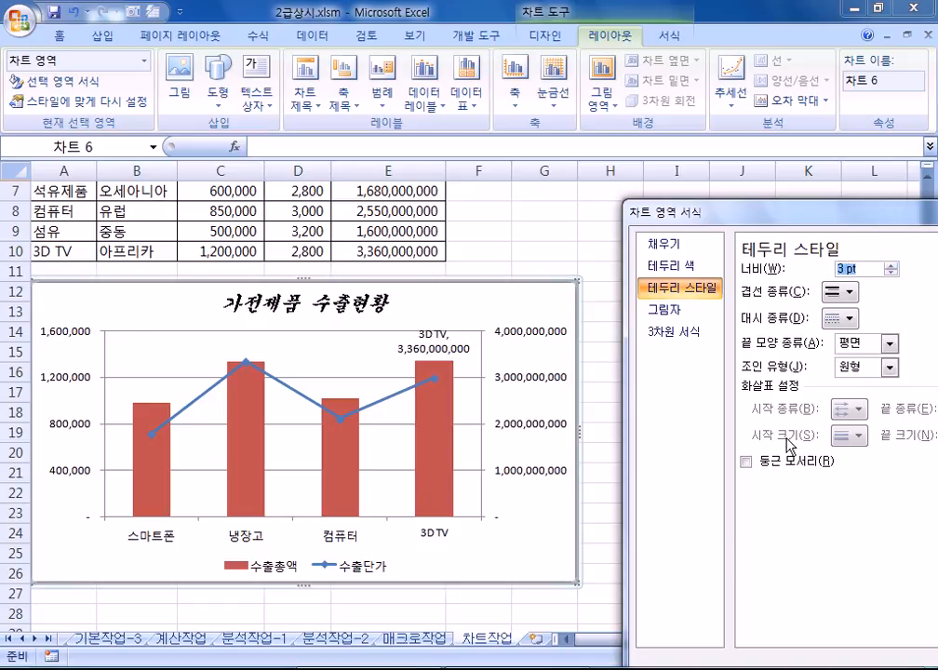
left_click(746, 461)
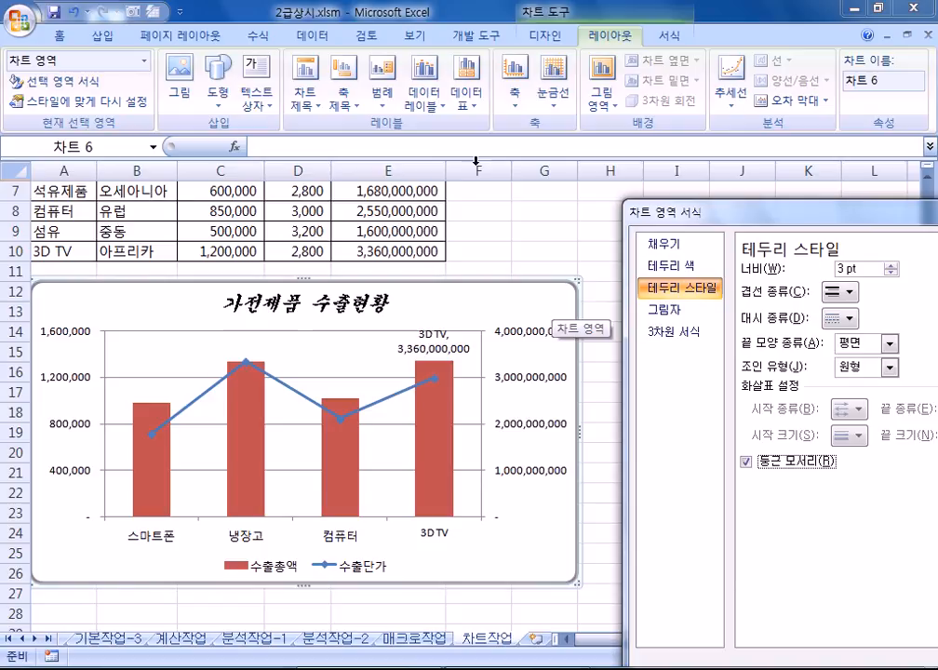
left_click(528, 303)
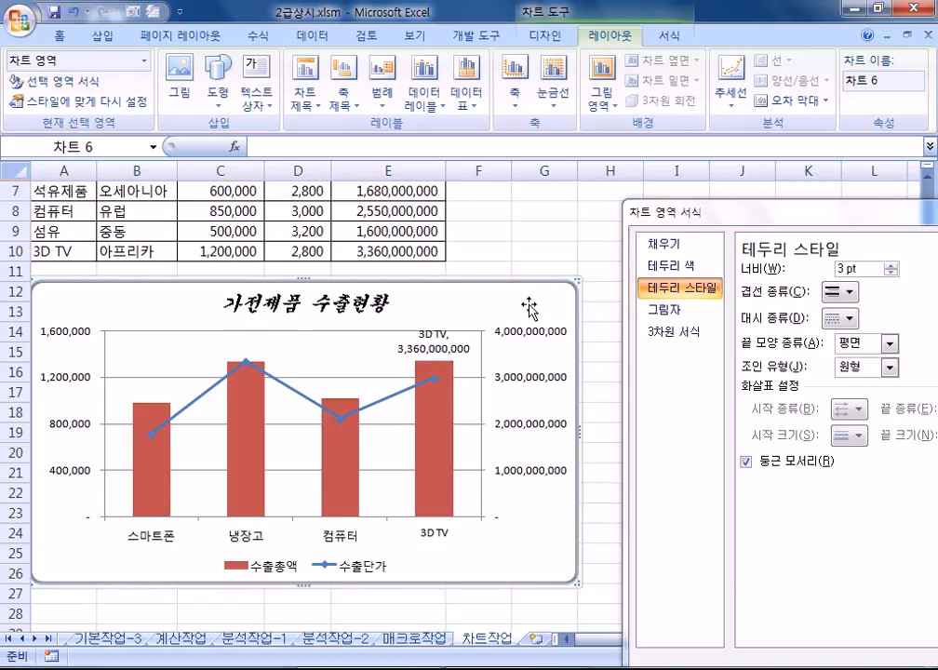
left_click(568, 244)
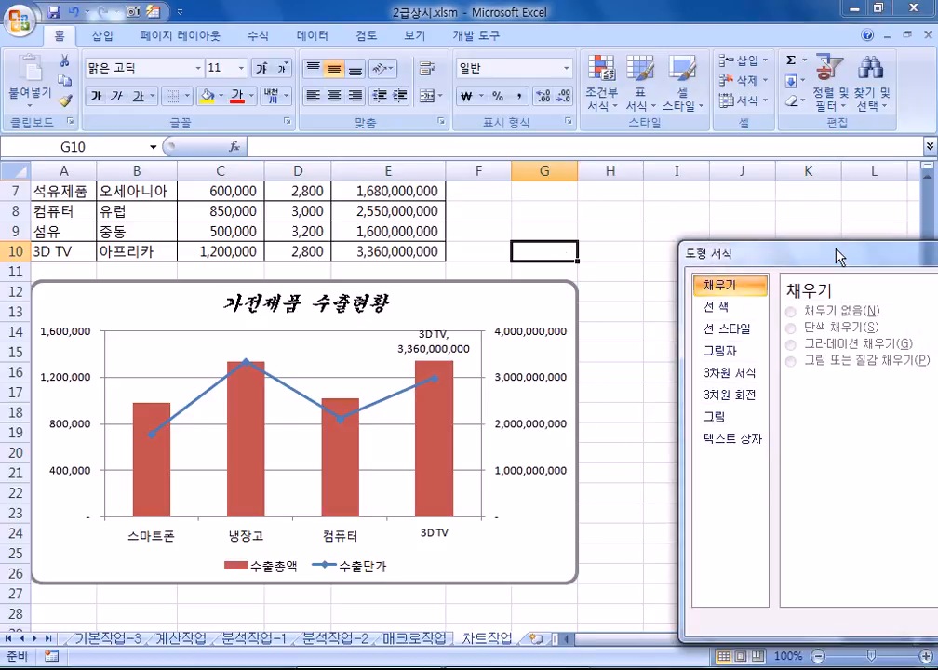
Step: Close the Format Shape window and select the chart
left_click_drag(841, 251, 571, 147)
key("Escape")
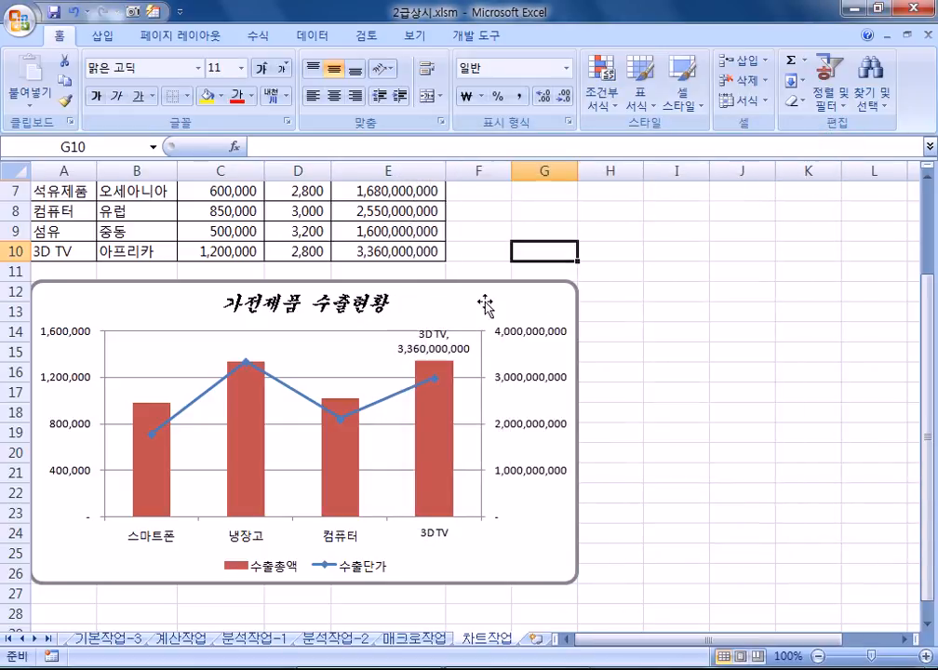
left_click(491, 302)
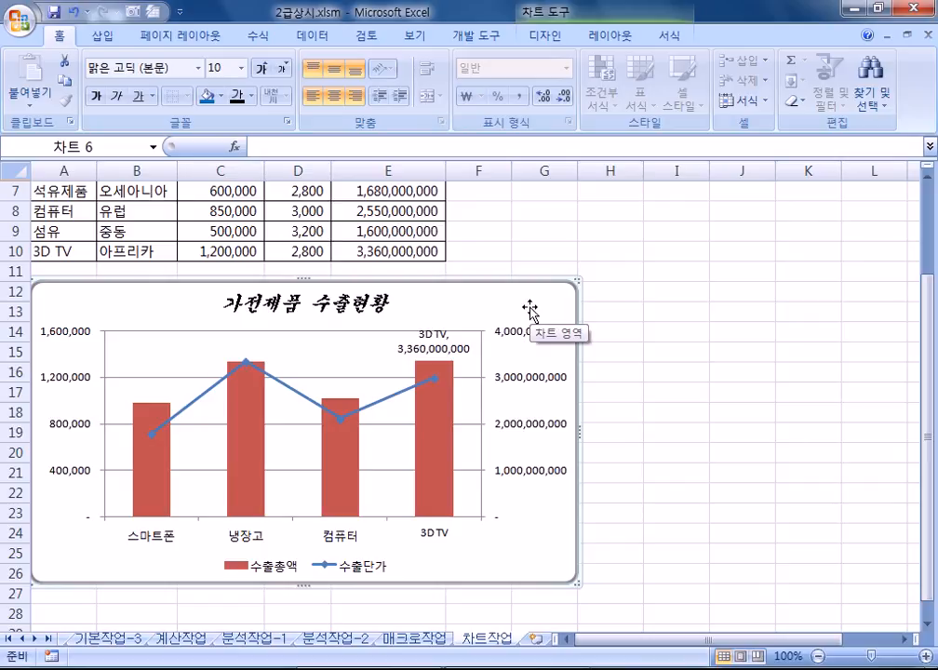
Step: Select the left axis, secondary axis, title, 3D TV label, and finally the 3D TV column
left_click(59, 340)
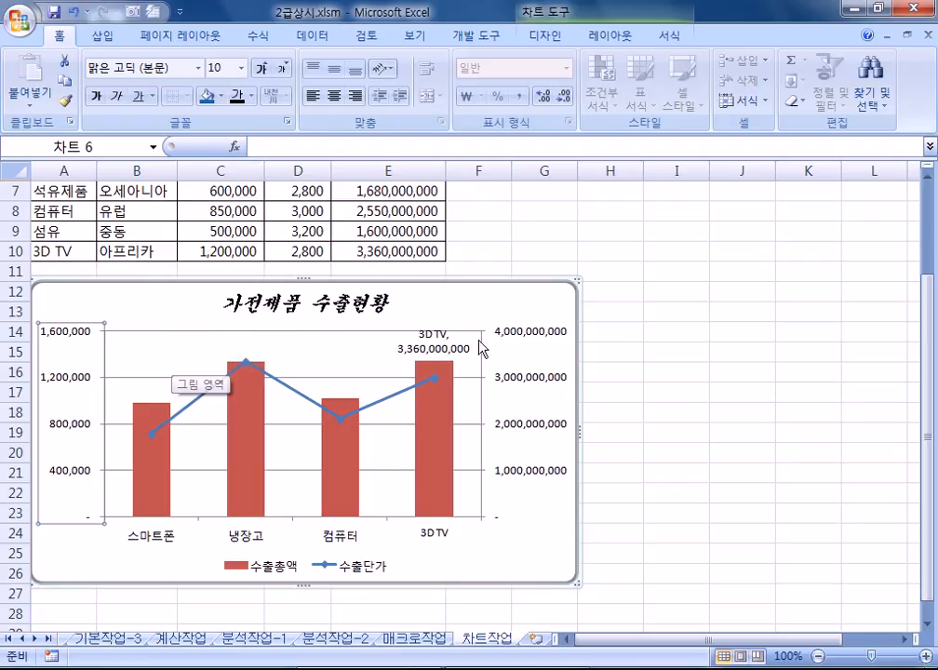
left_click(558, 340)
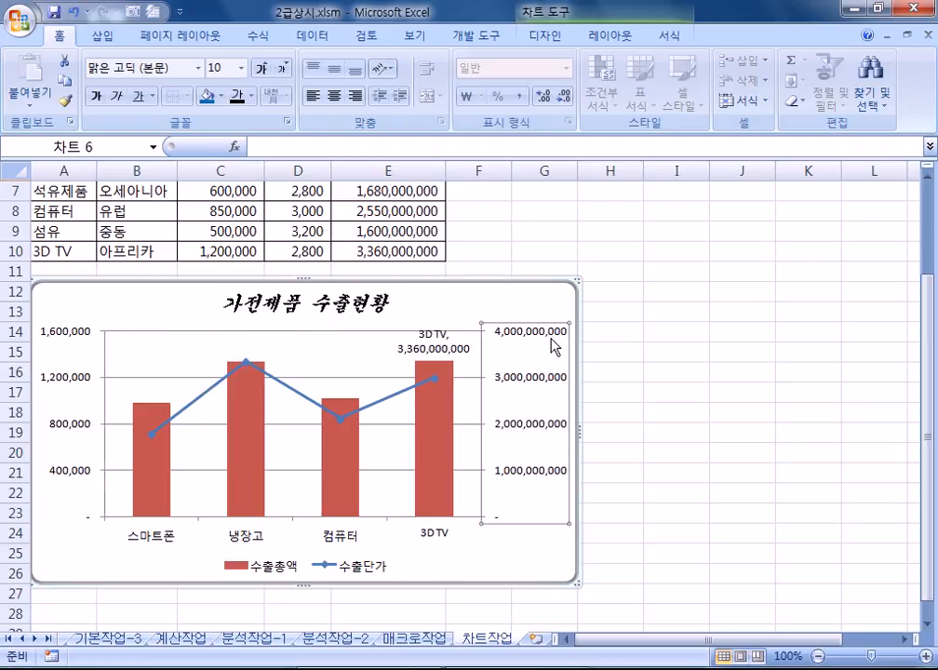
left_click(332, 296)
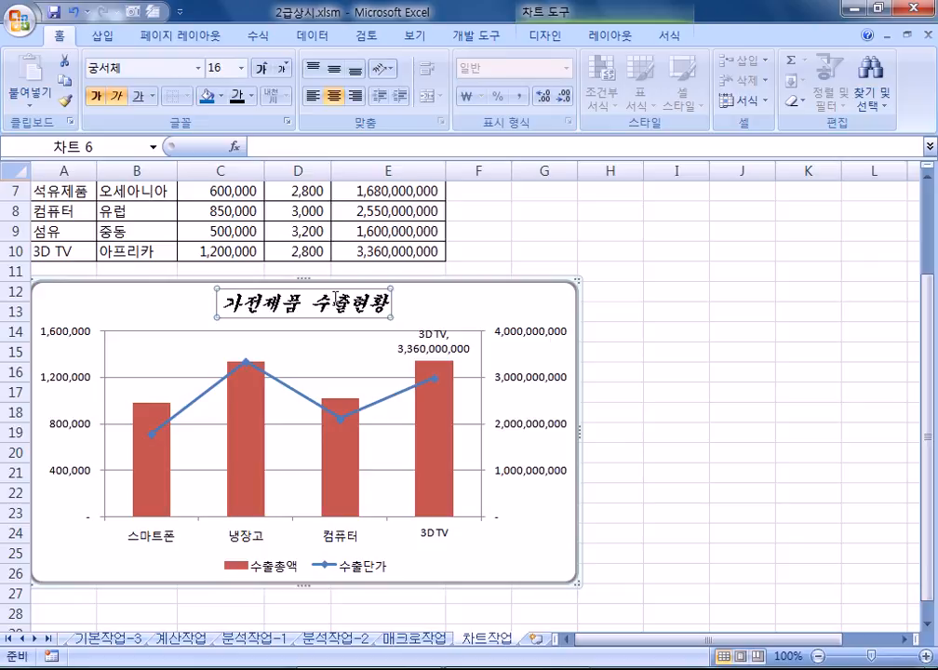
left_click(456, 349)
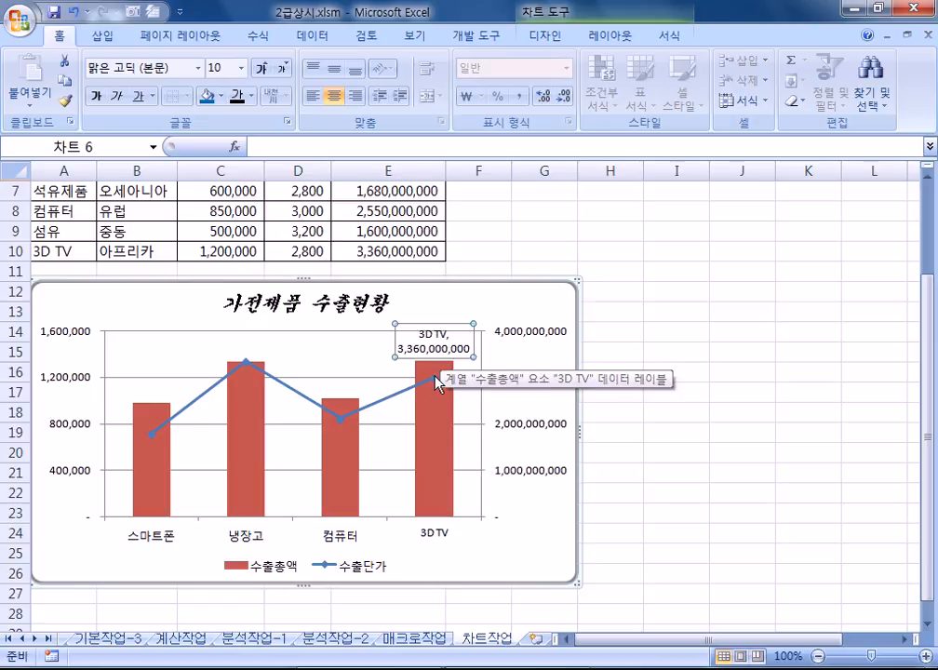
left_click(444, 437)
left_click(442, 434)
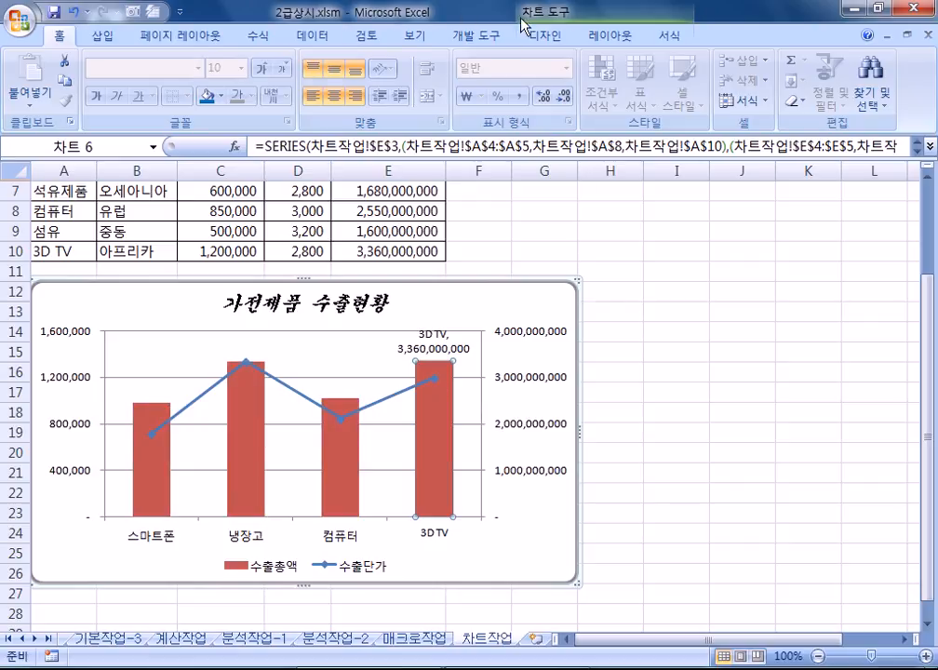
left_click(607, 35)
left_click(432, 104)
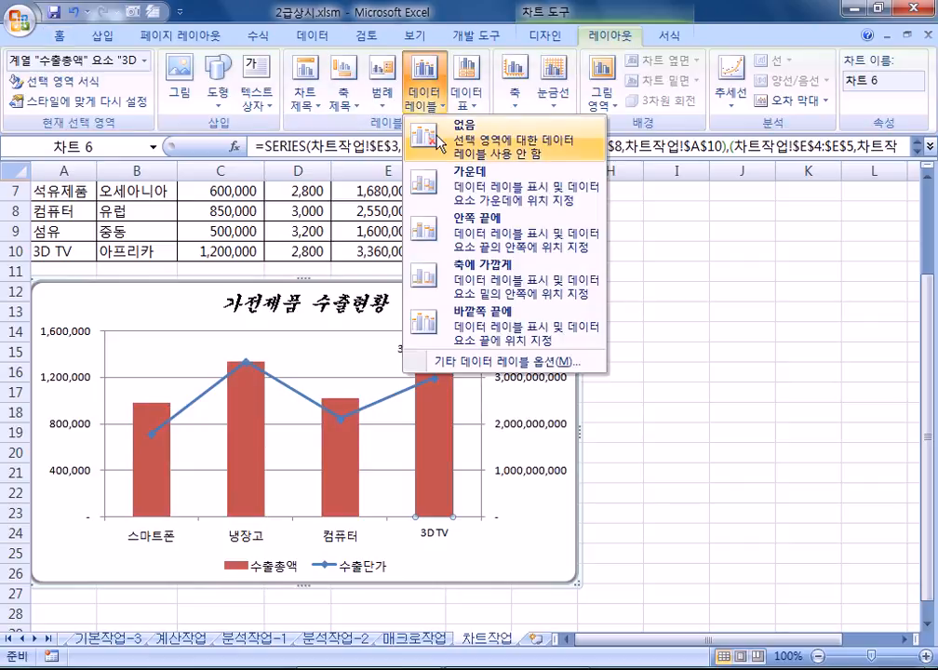
left_click(434, 138)
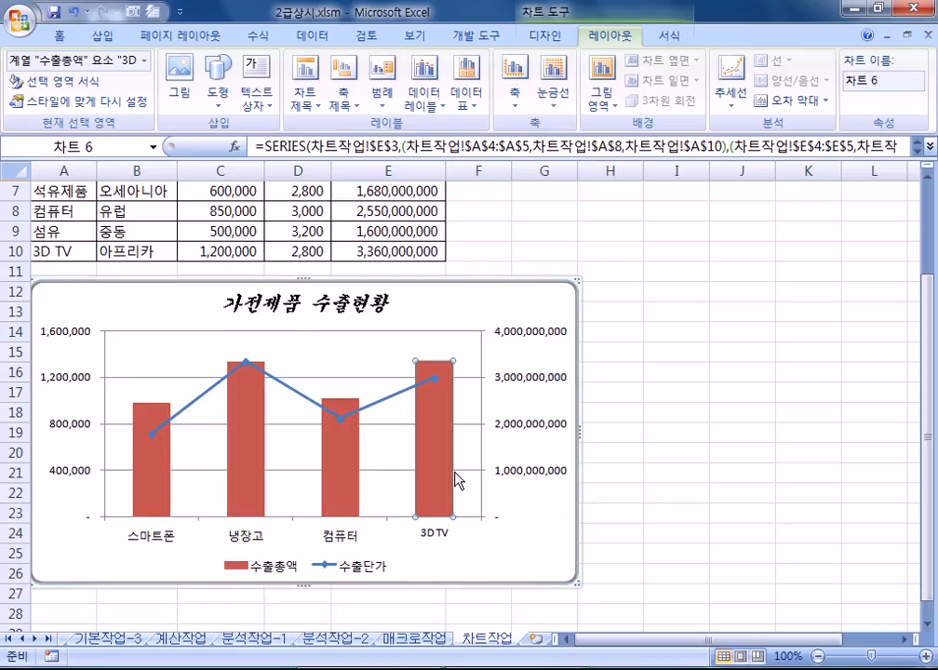
left_click(424, 98)
left_click(461, 322)
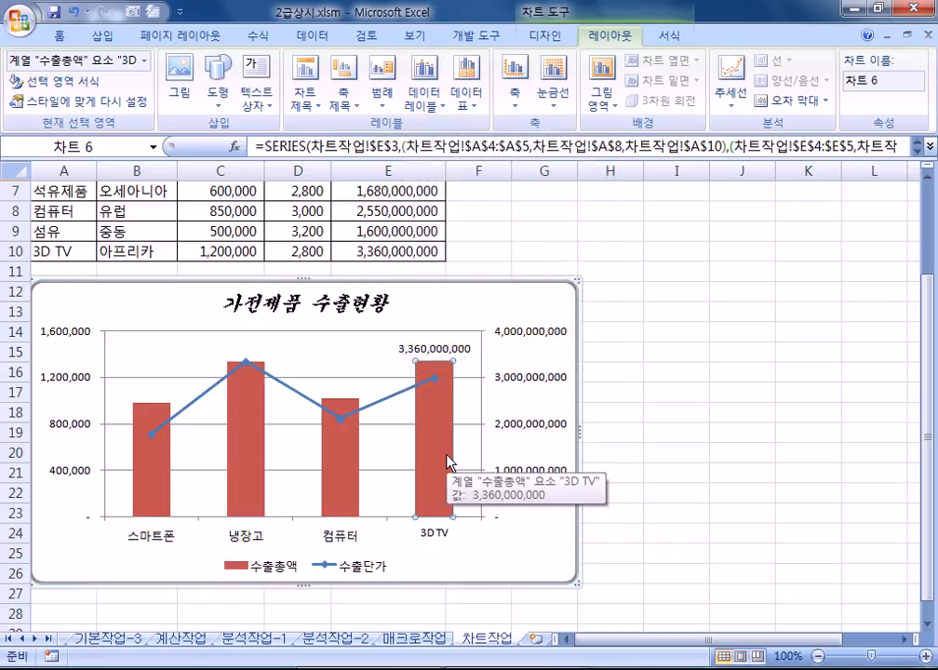
left_click(428, 350)
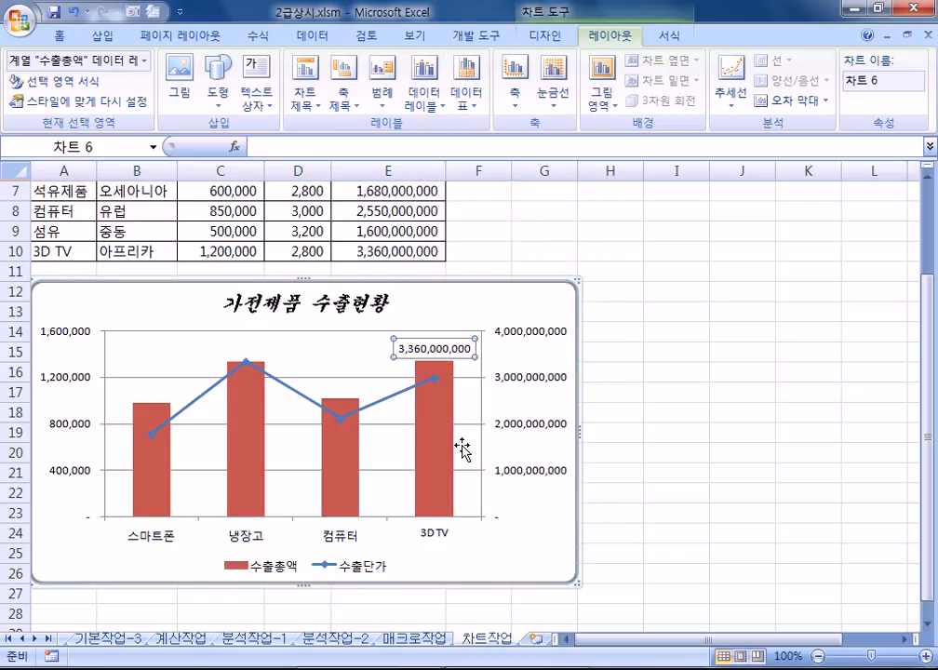
left_click(435, 345)
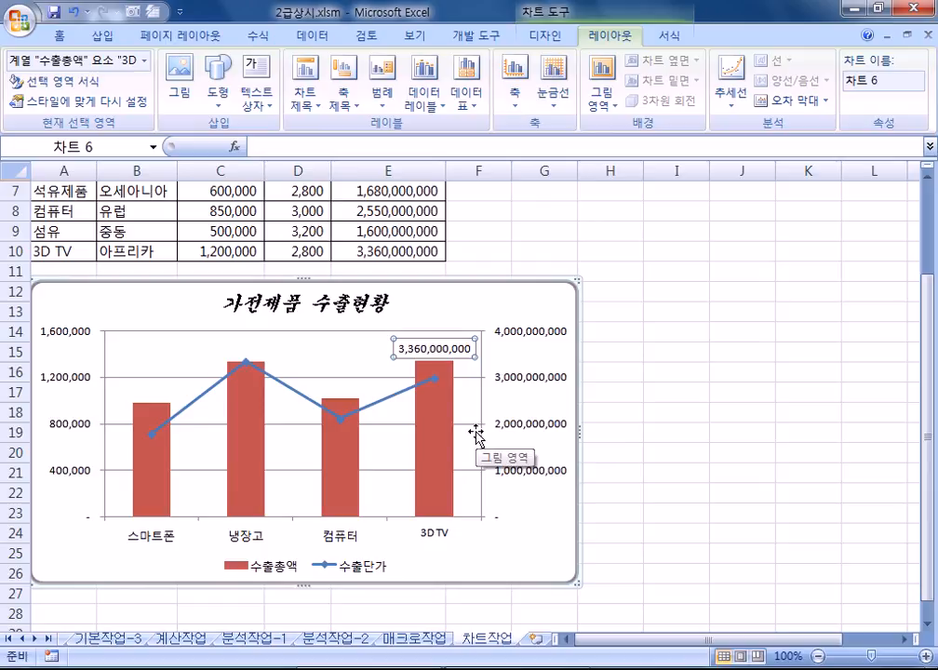
key("ctrl+1")
left_click(525, 187)
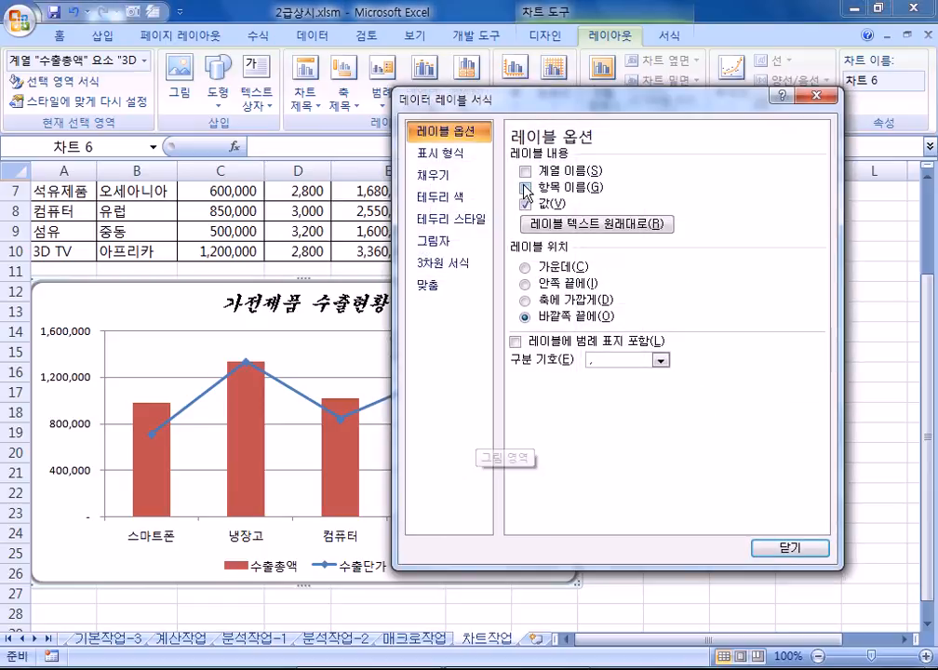
left_click_drag(517, 112, 666, 100)
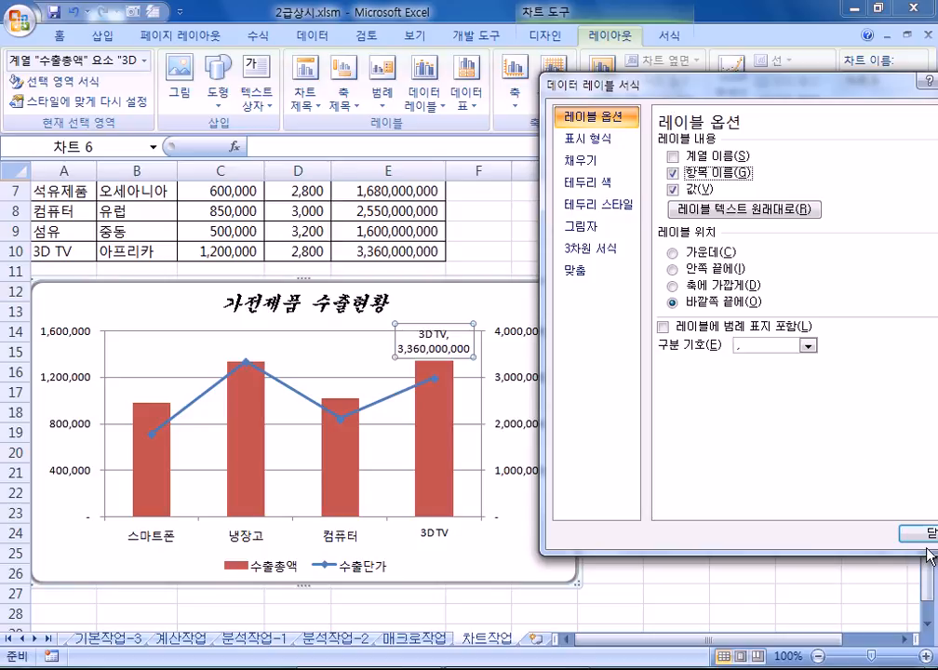
left_click(901, 532)
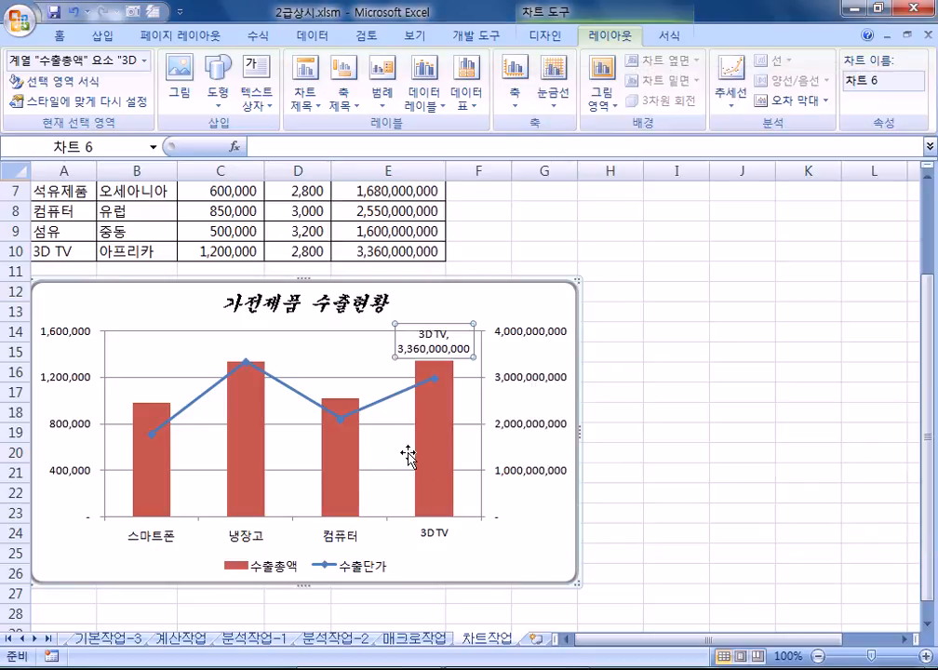